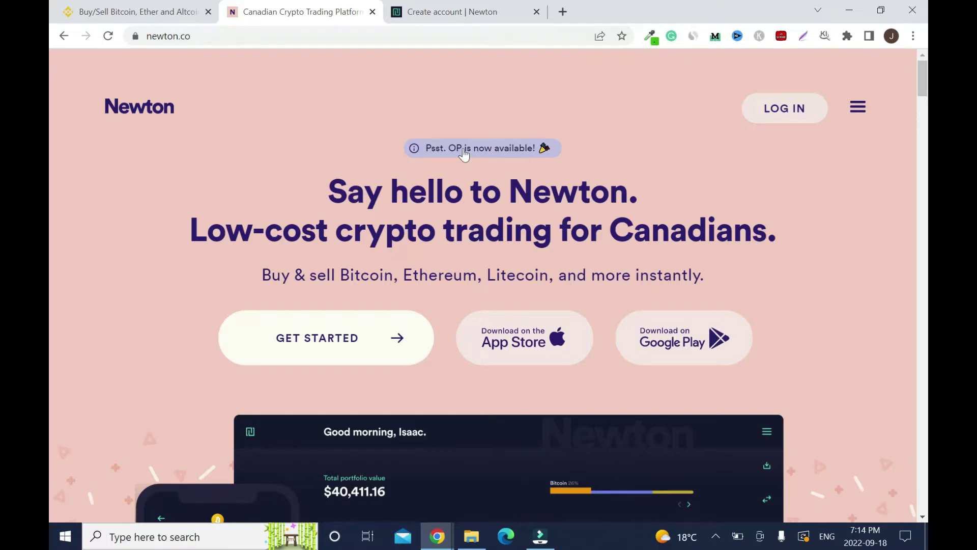
Step: Try signing up for Binance by email and dismiss its restricted-region notice
left_click(137, 11)
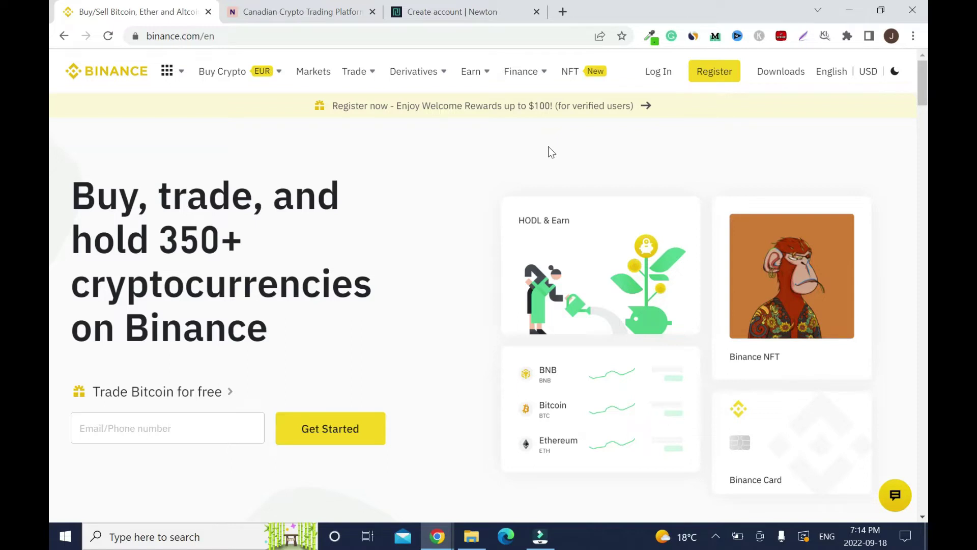
left_click(738, 116)
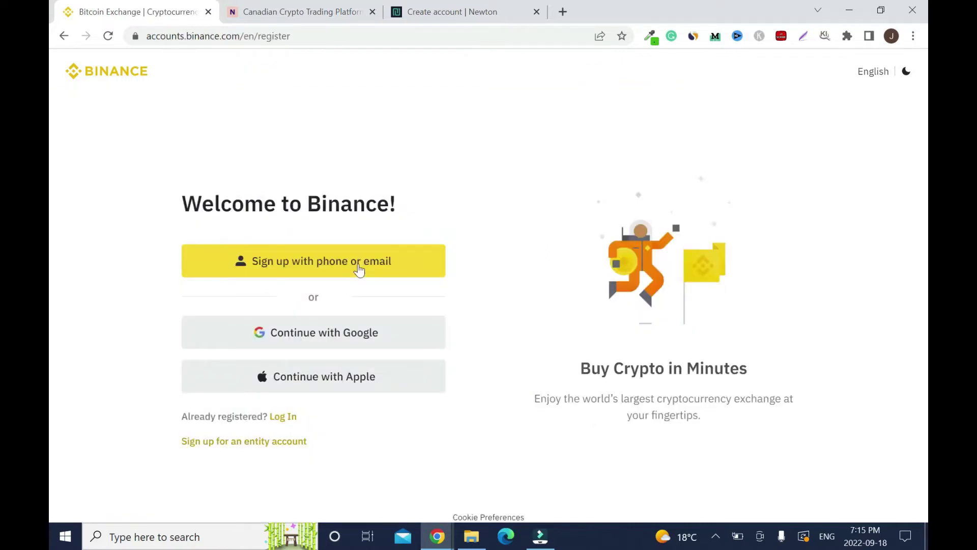
left_click(358, 268)
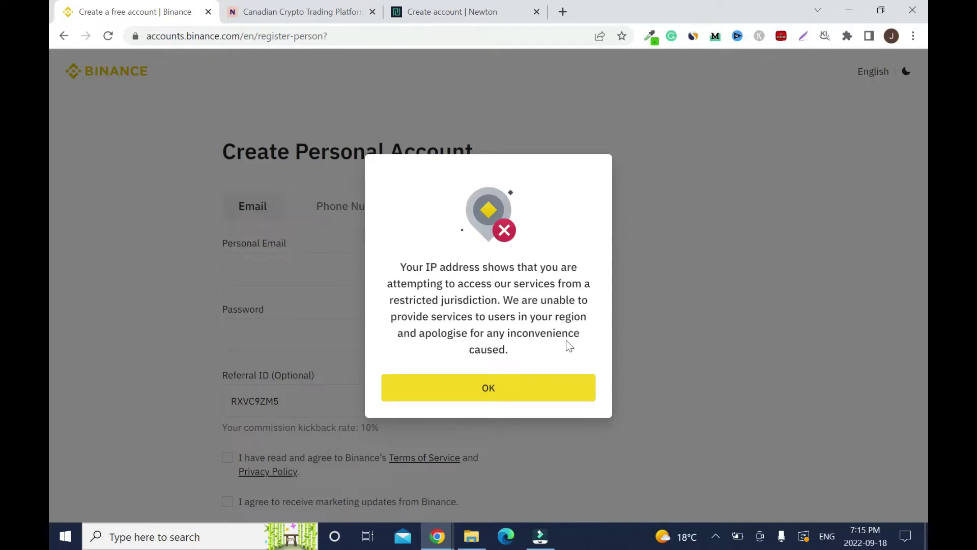
left_click(533, 396)
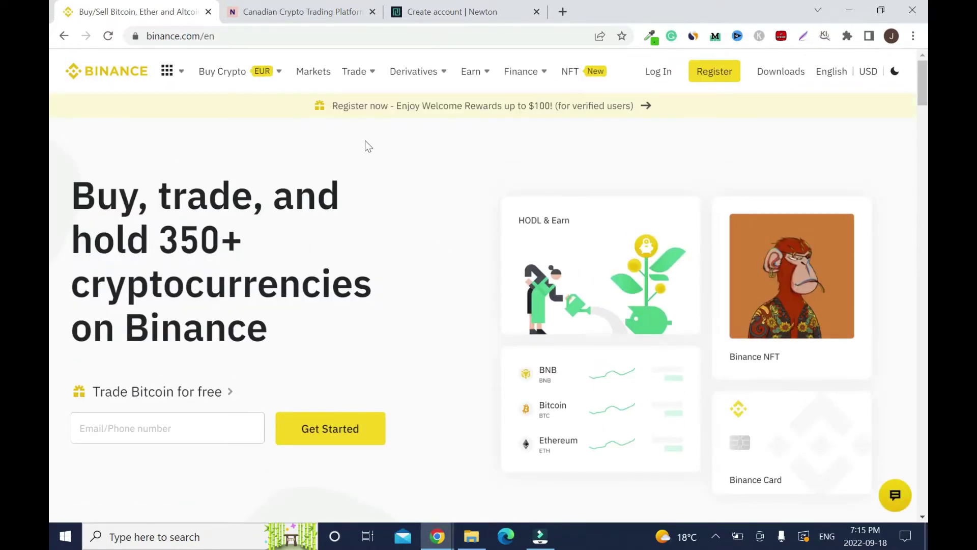
Step: Scroll through the Newton home page's features and back to the top
left_click(270, 9)
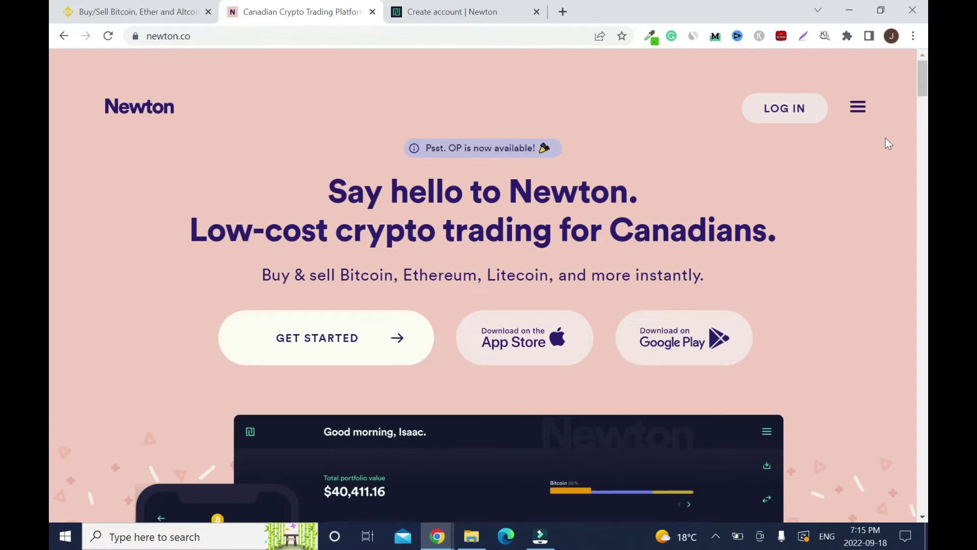
scroll(297, 304, "down", 1)
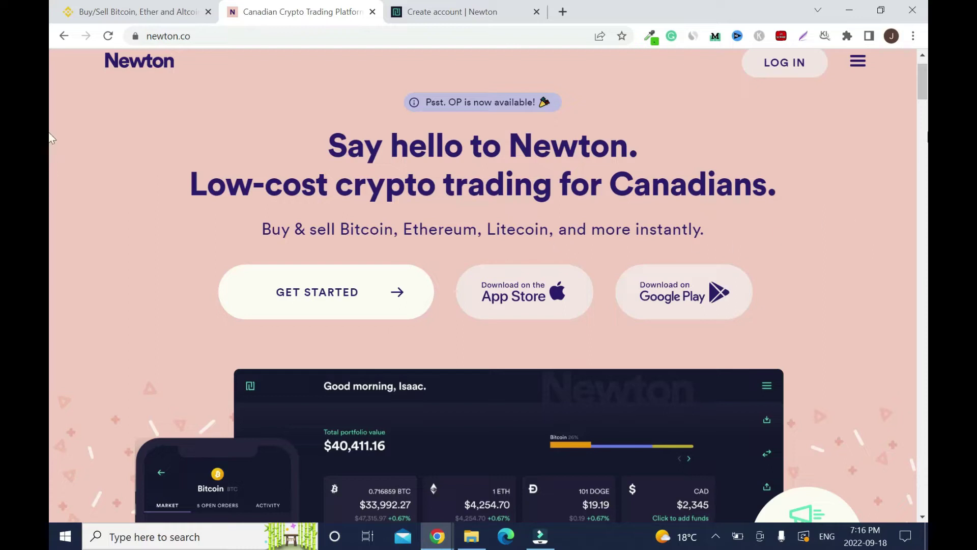
scroll(51, 139, "down", 15)
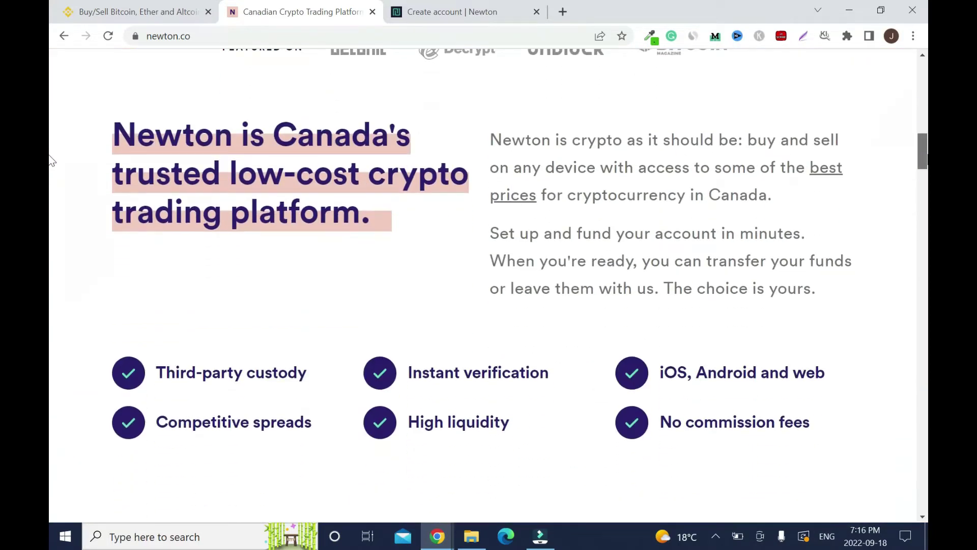
scroll(51, 160, "down", 20)
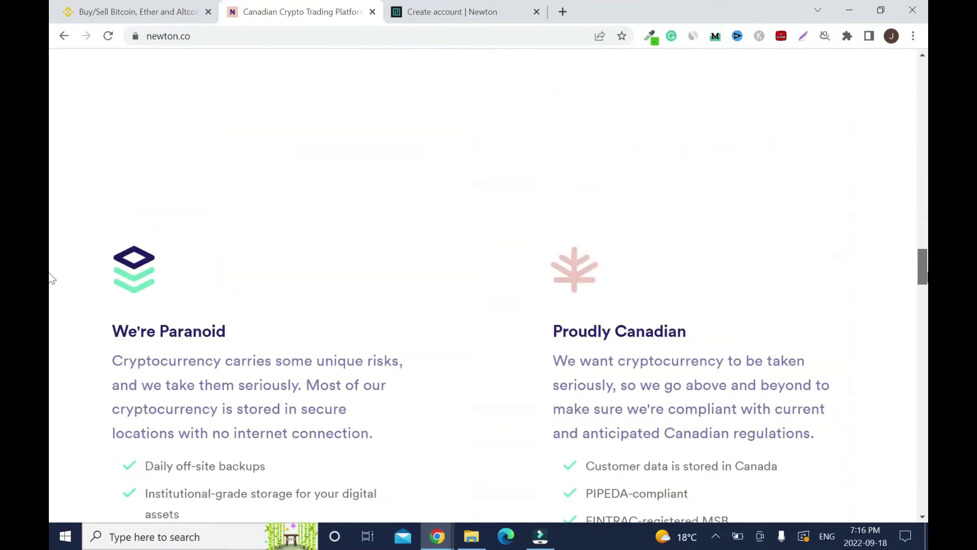
scroll(51, 277, "down", 20)
left_click_drag(923, 458, 915, 88)
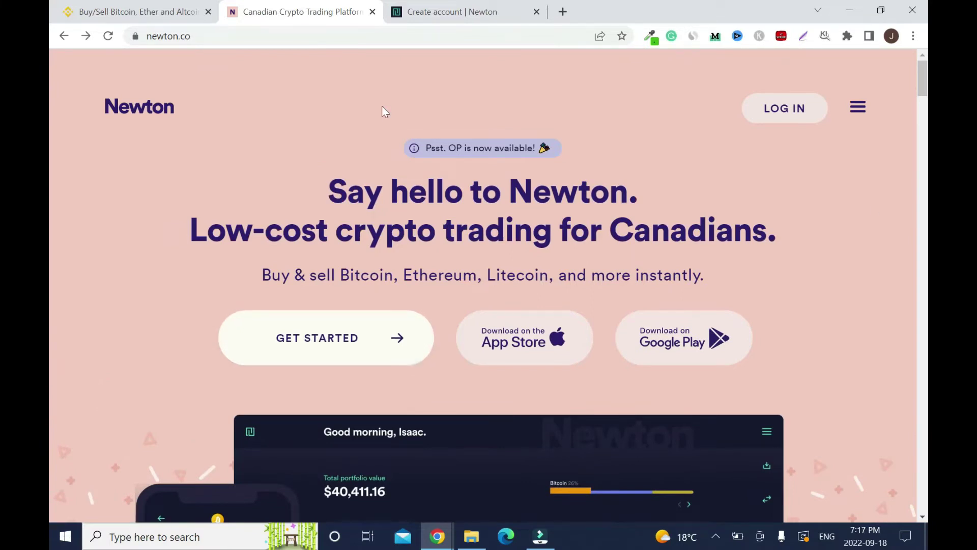
Step: Close the Newton home and Binance tabs, then fill in the signup email and password
key("ctrl+Tab")
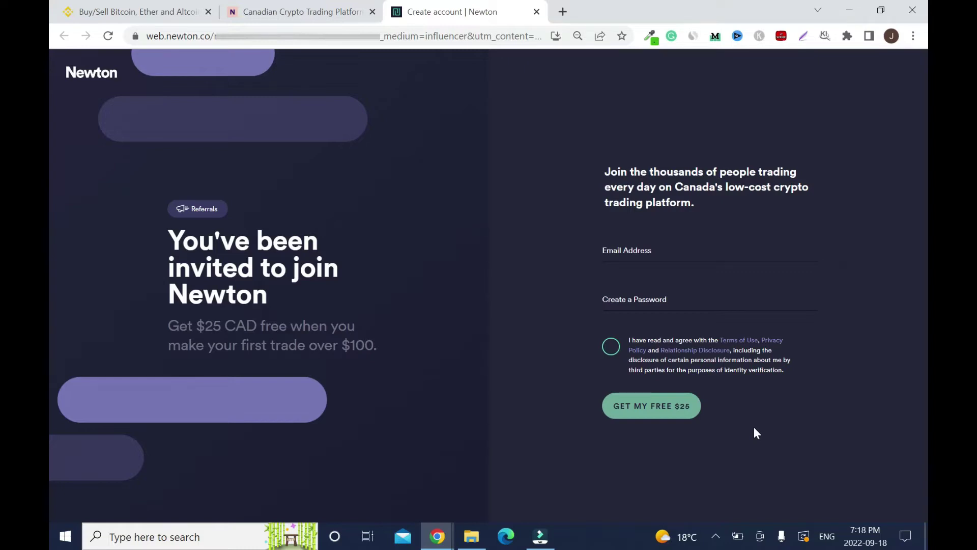
left_click(372, 11)
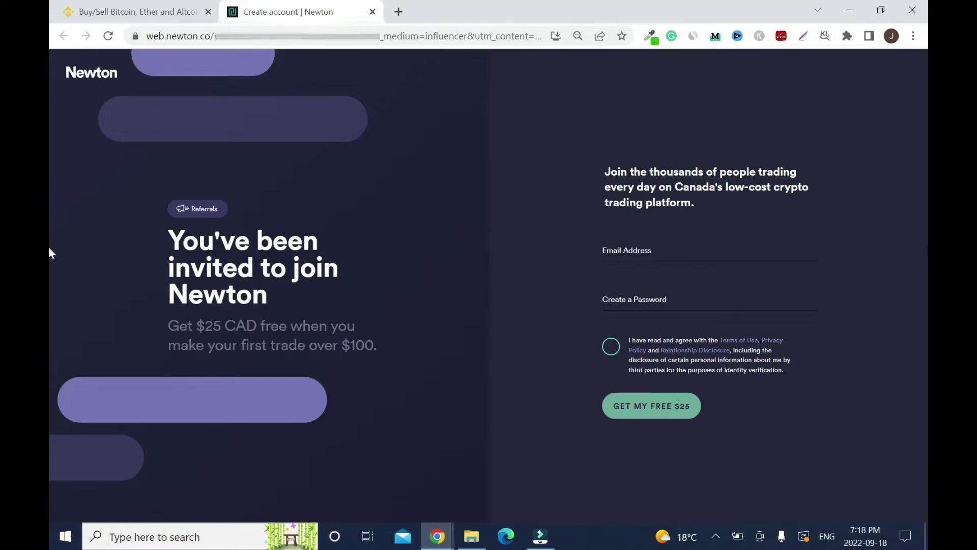
left_click(207, 11)
key("Tab")
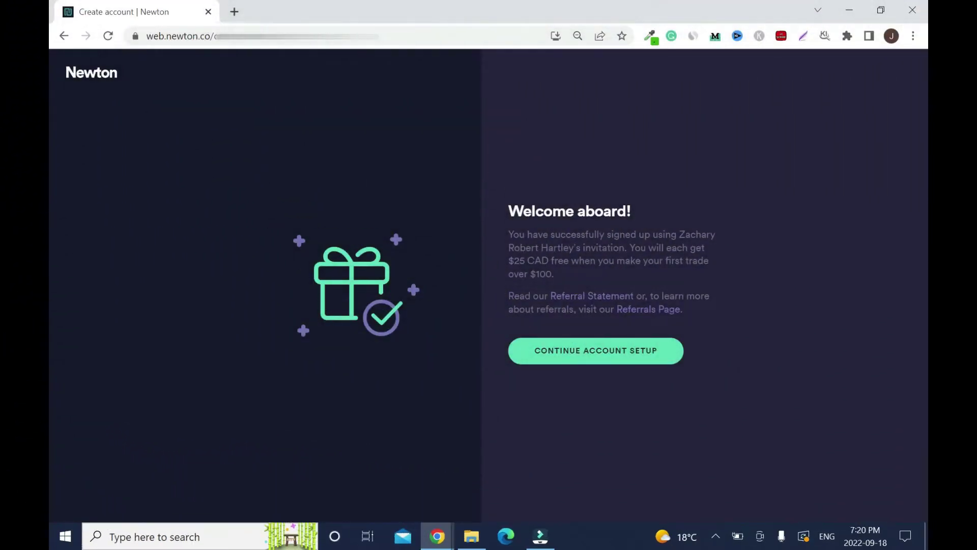
Step: Activate the account via the ACTIVATE ACCOUNT link in Newton's Gmail welcome email, then continue past Ahoy!
left_click(597, 354)
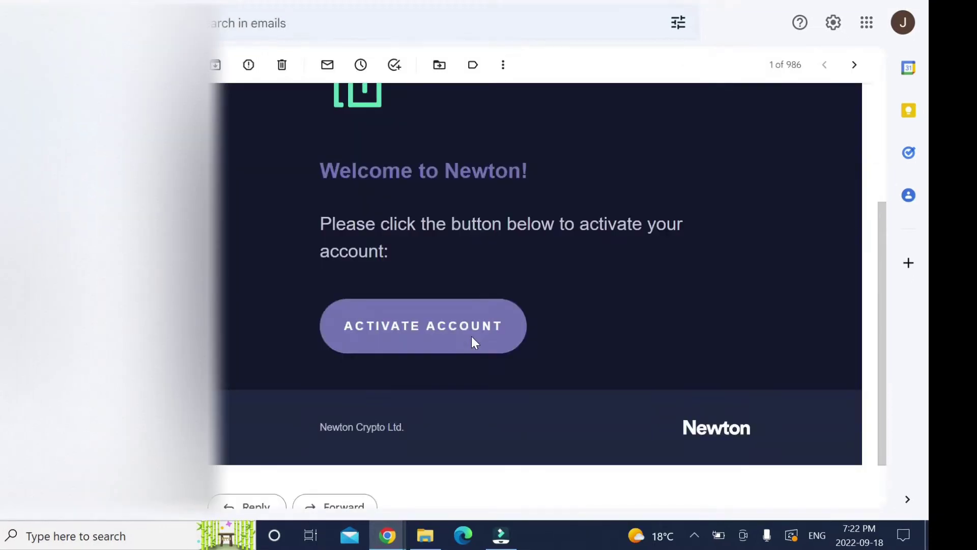
left_click(471, 336)
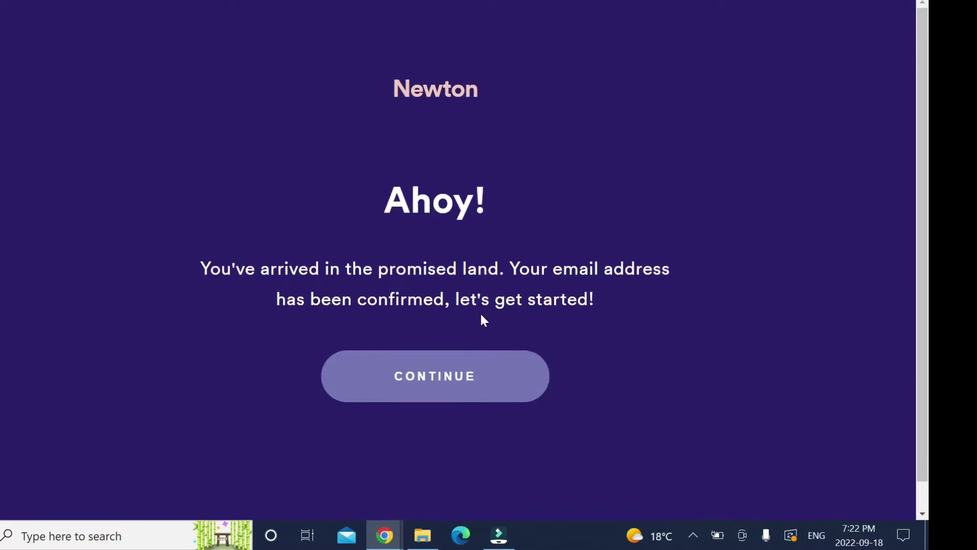
left_click(449, 381)
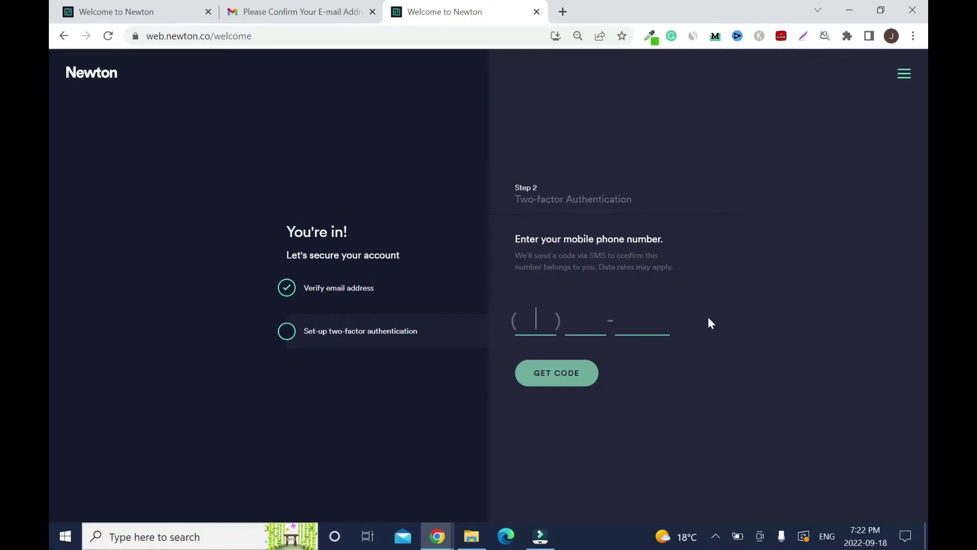
Step: Enter the mobile phone number, request the SMS code, and authenticate with it
type("5555555555")
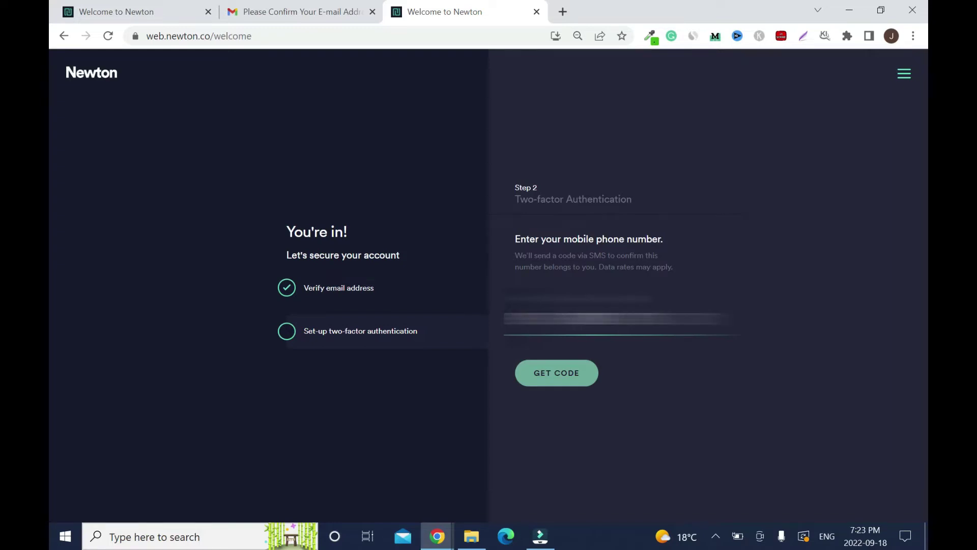
left_click(571, 373)
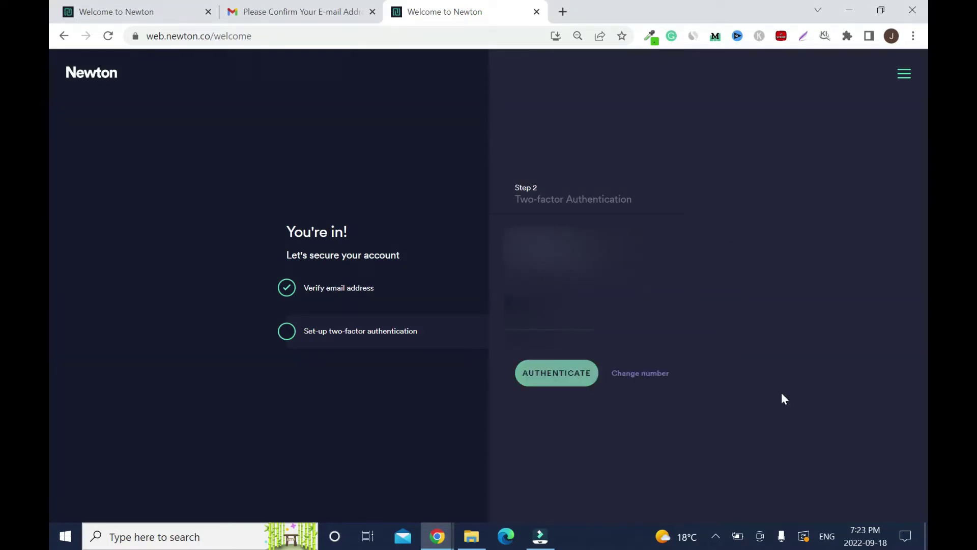
left_click(580, 374)
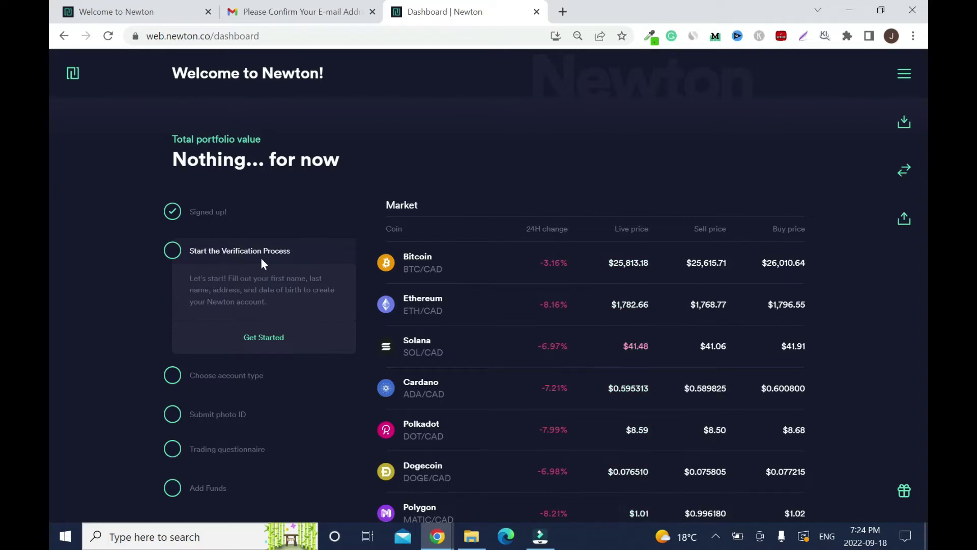
Step: Confirm the identity details and submit Personal as the account type
left_click(266, 338)
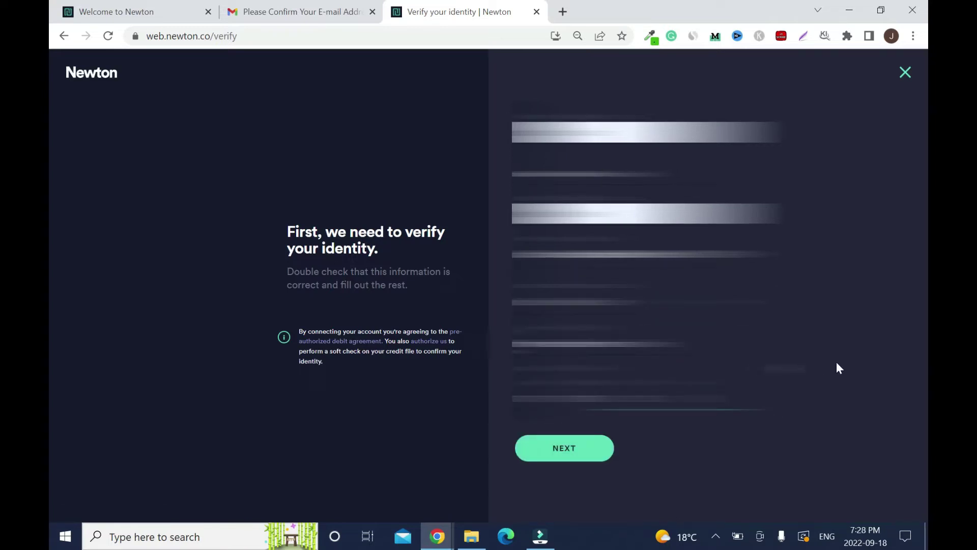
left_click(574, 446)
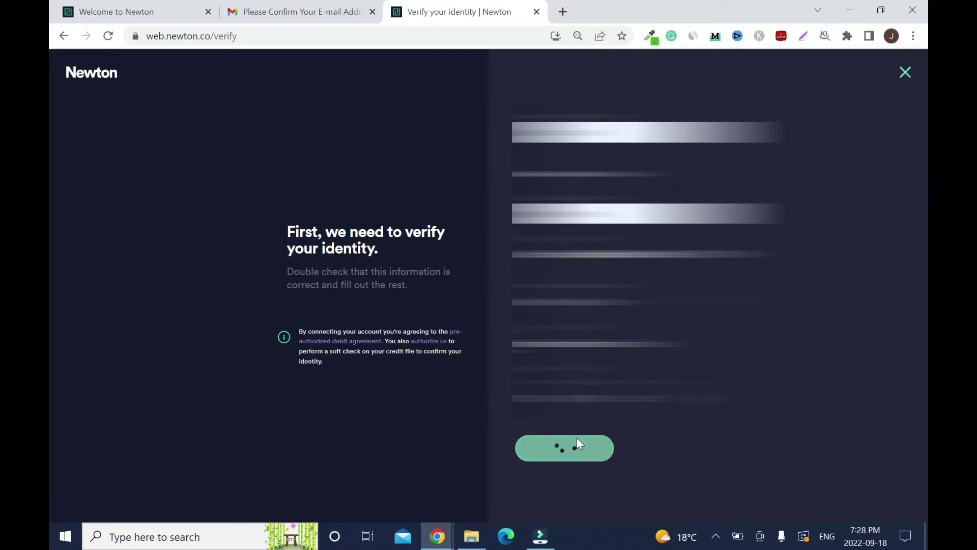
left_click(260, 364)
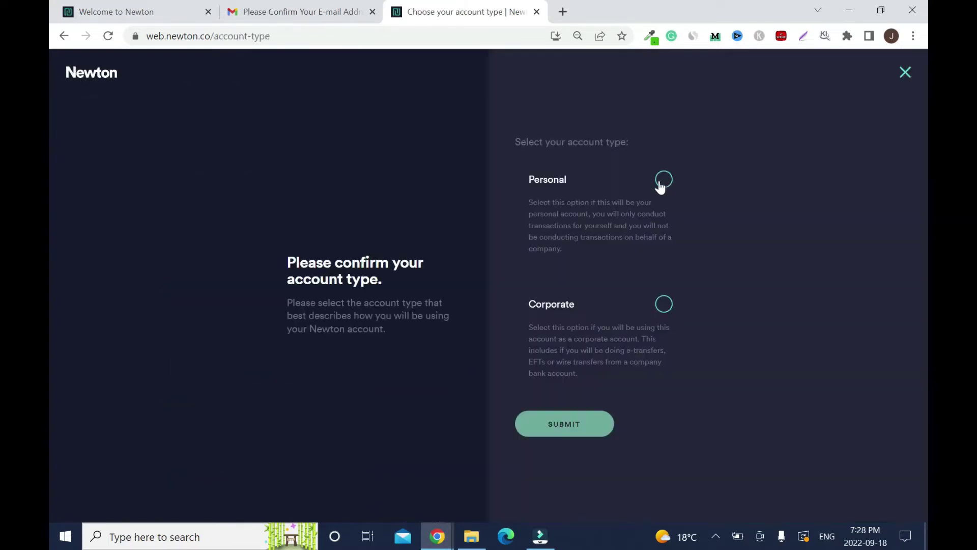
left_click(661, 182)
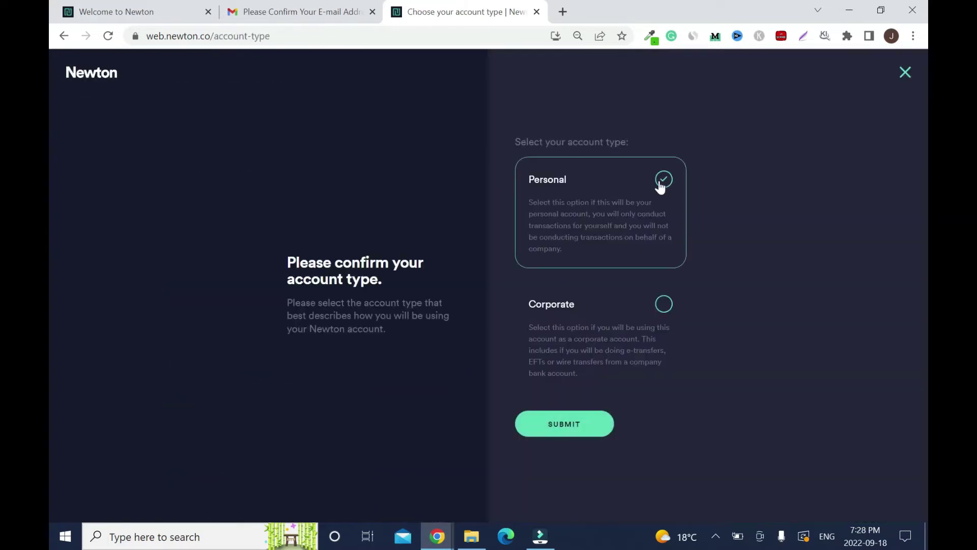
left_click(543, 423)
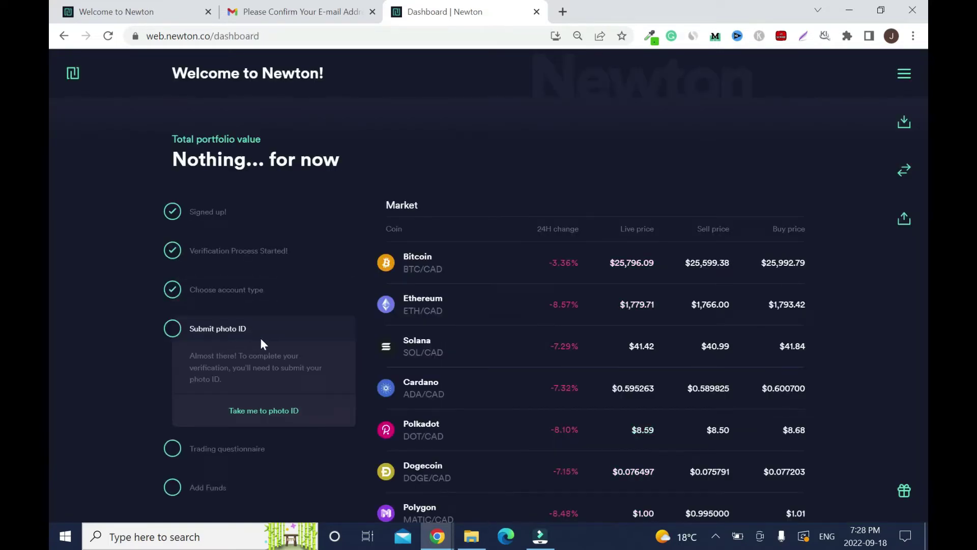
Step: Choose Driver License as the photo ID and capture the front of the licence with the camera
left_click(282, 421)
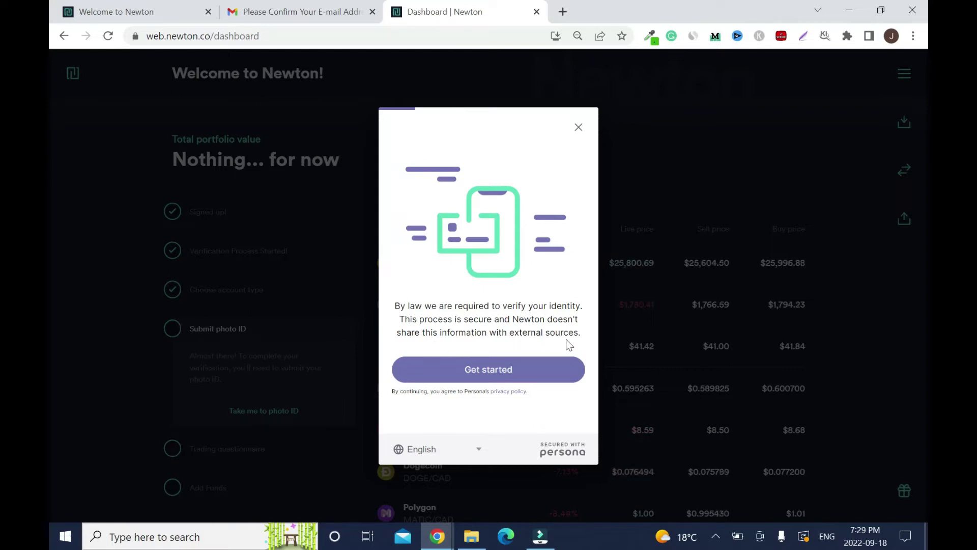
left_click(503, 370)
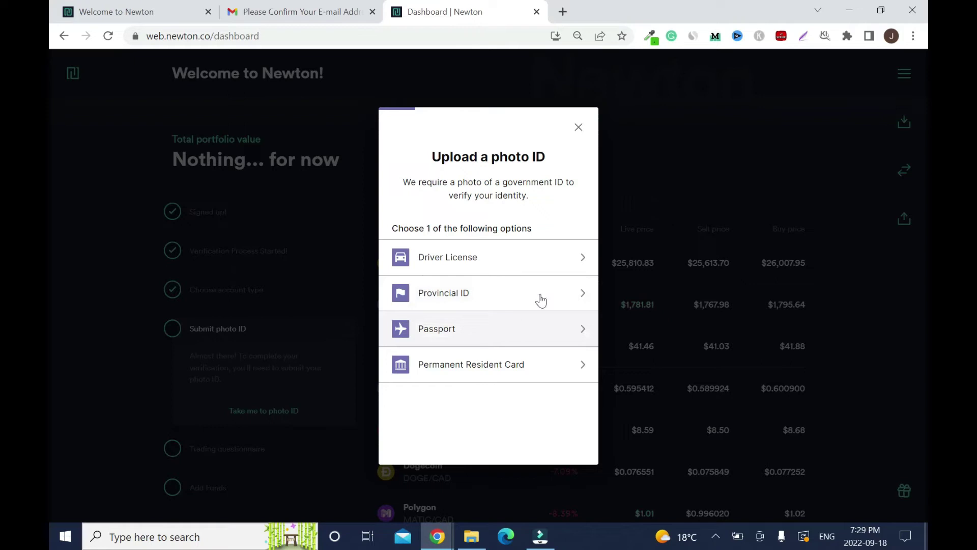
left_click(563, 265)
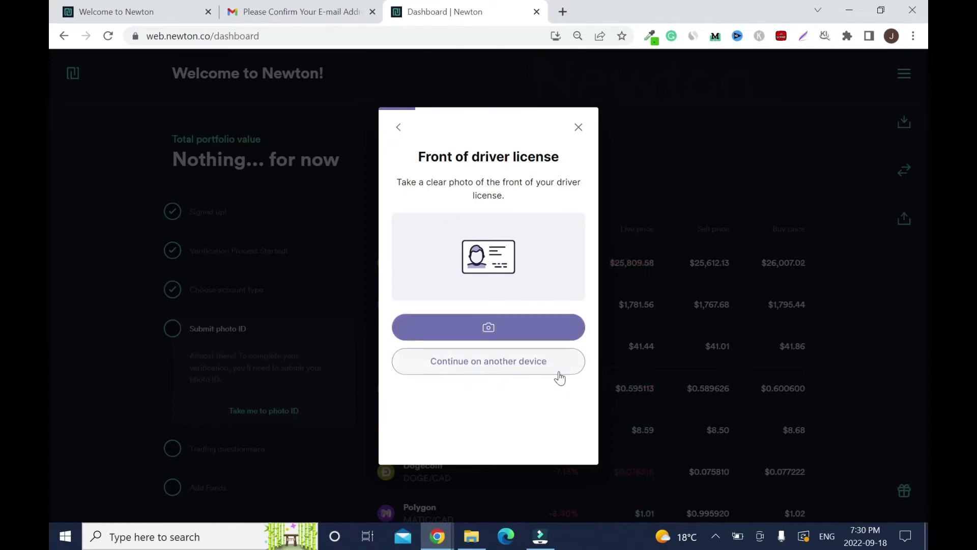
left_click(492, 328)
left_click(260, 114)
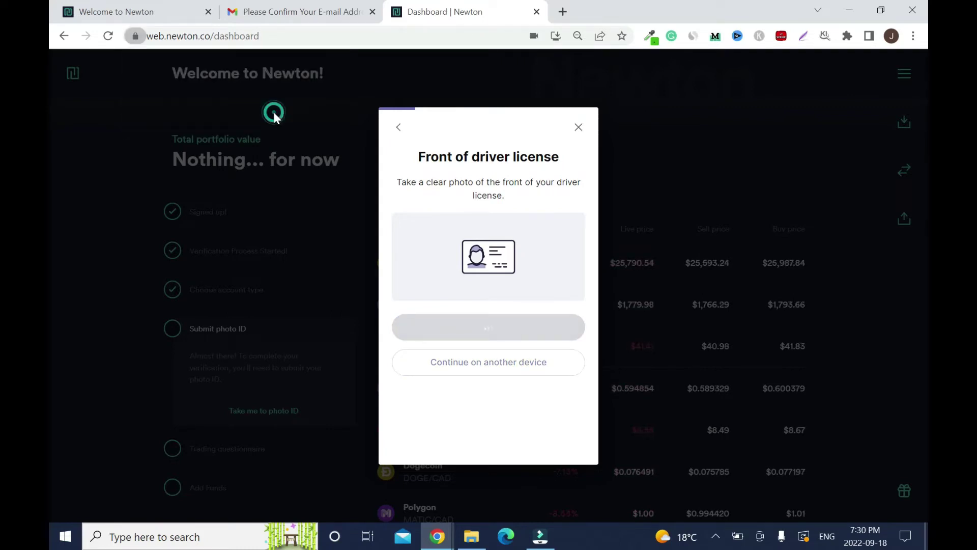
left_click(536, 419)
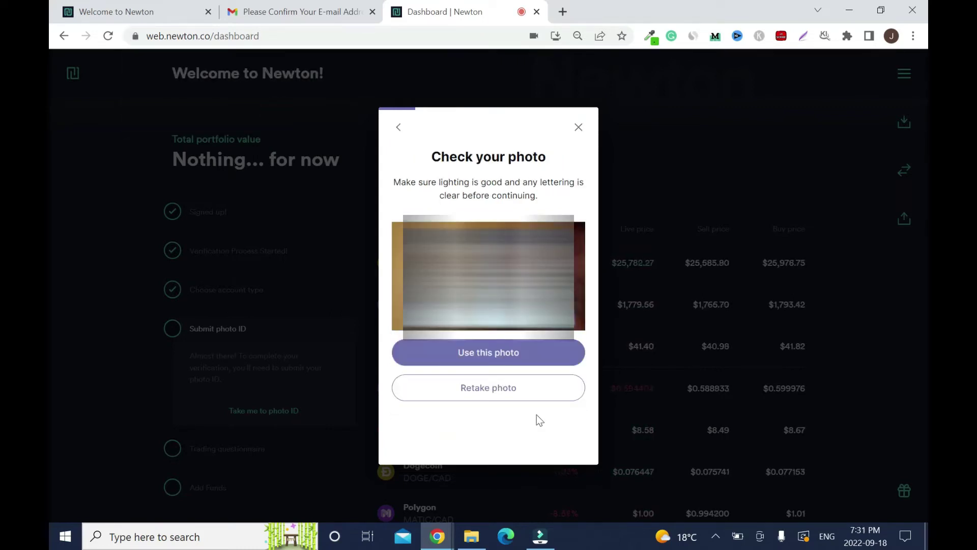
left_click(499, 351)
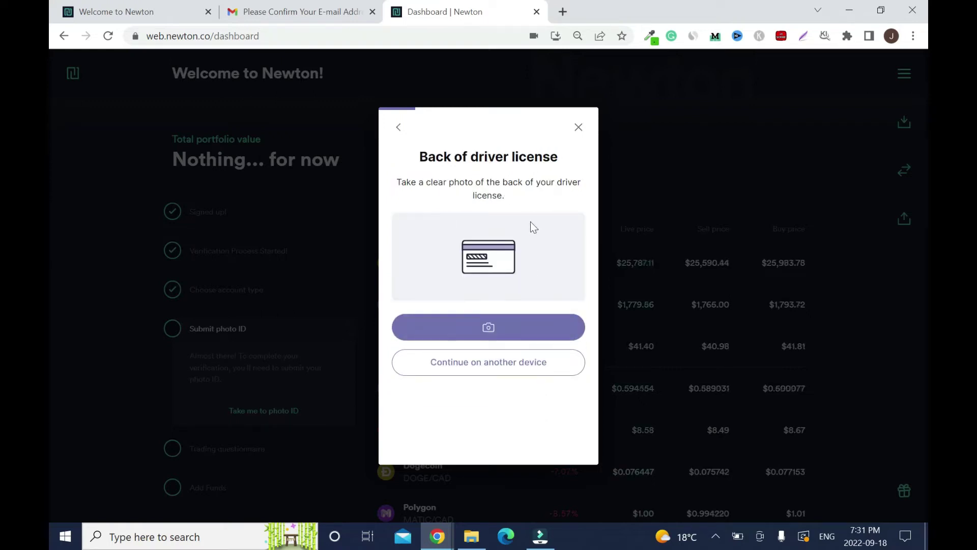
Step: Photograph the back of the licence and upload it
left_click(499, 325)
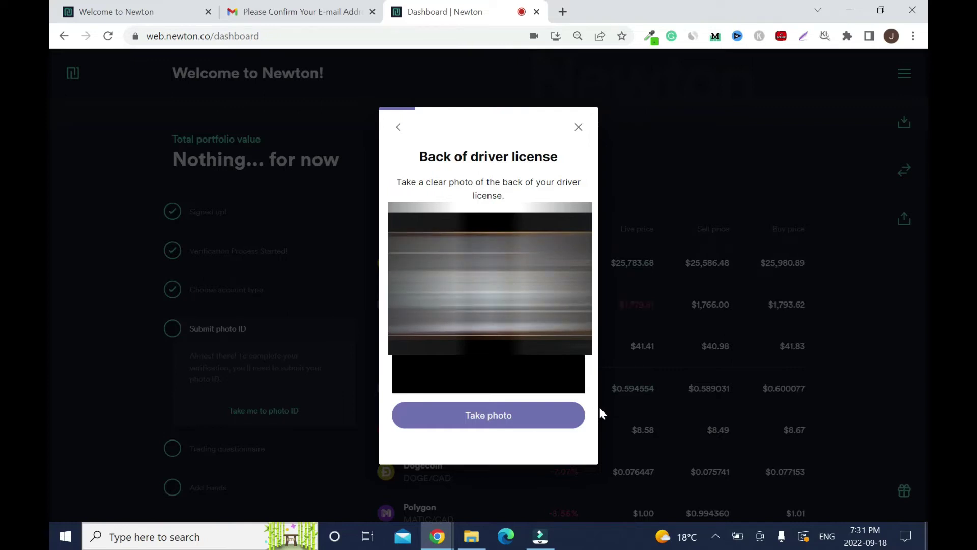
left_click(528, 421)
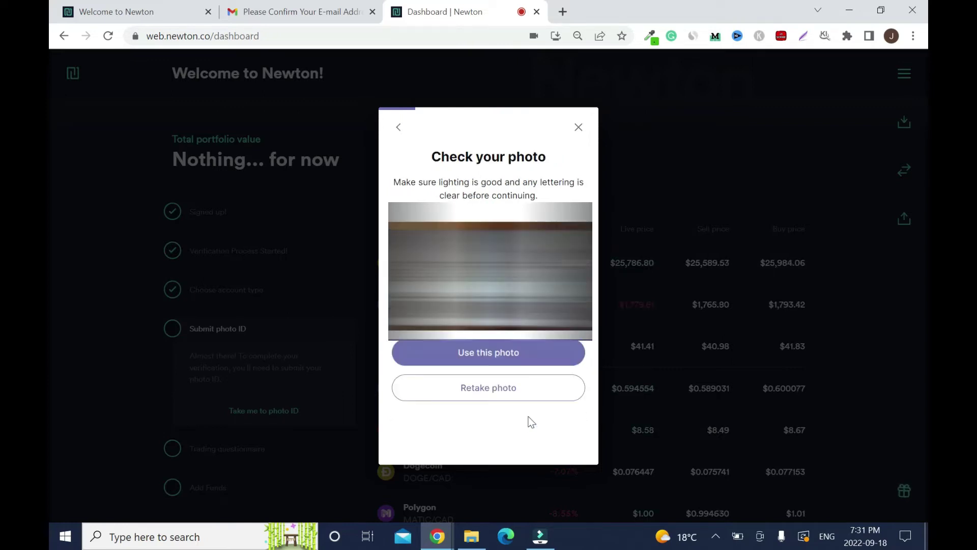
left_click(509, 351)
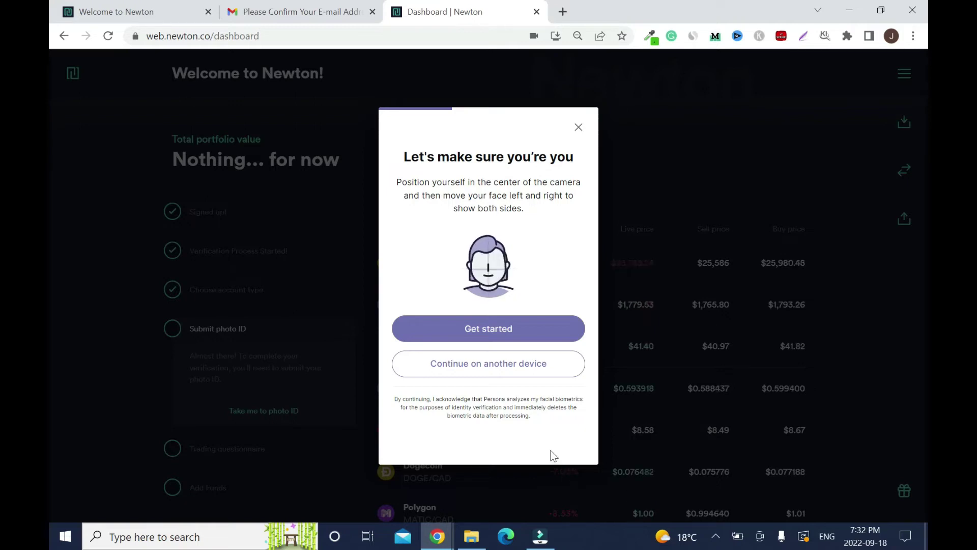
Step: Complete the selfie face check and close the Congratulations screen with Done
left_click(498, 328)
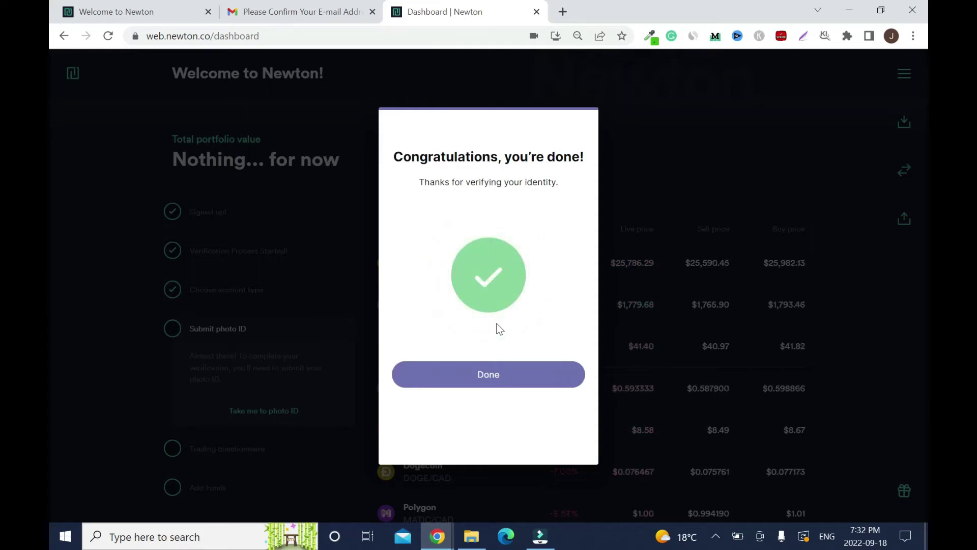
left_click(497, 379)
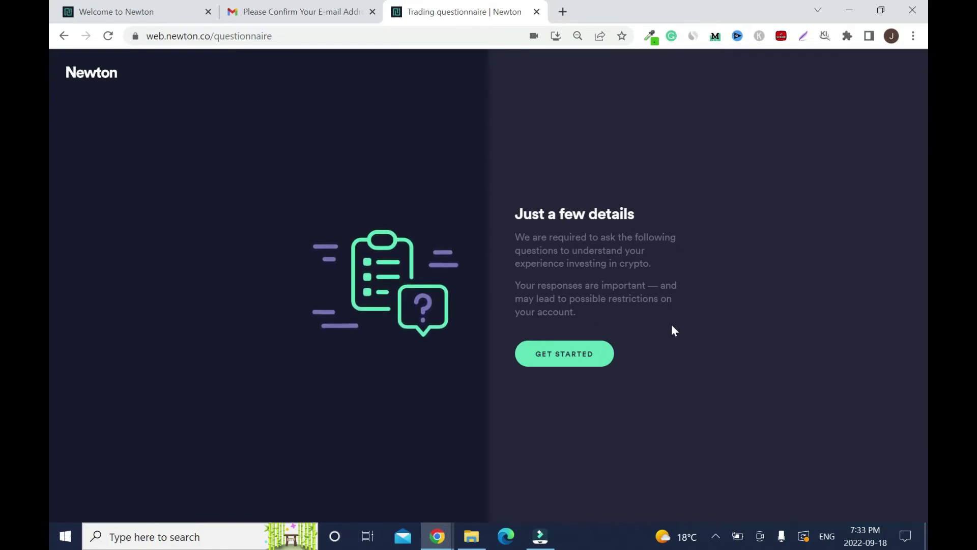
Step: Answer $50,000 or less for both net worth and annual income
left_click(598, 354)
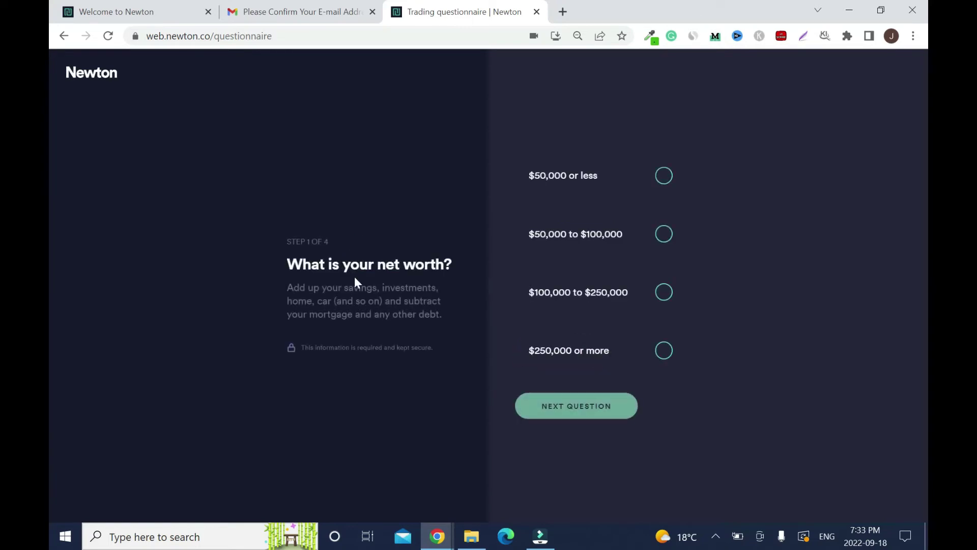
left_click(663, 175)
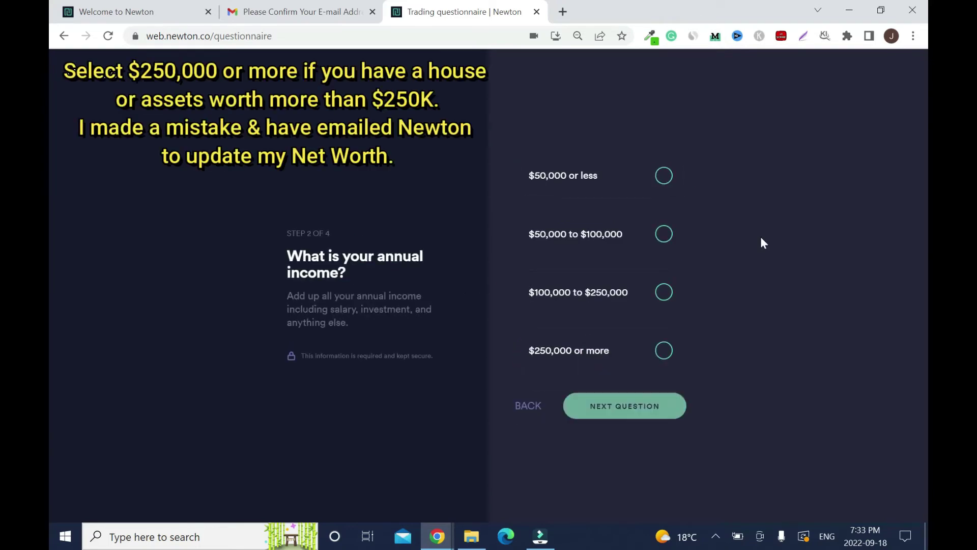
left_click(665, 176)
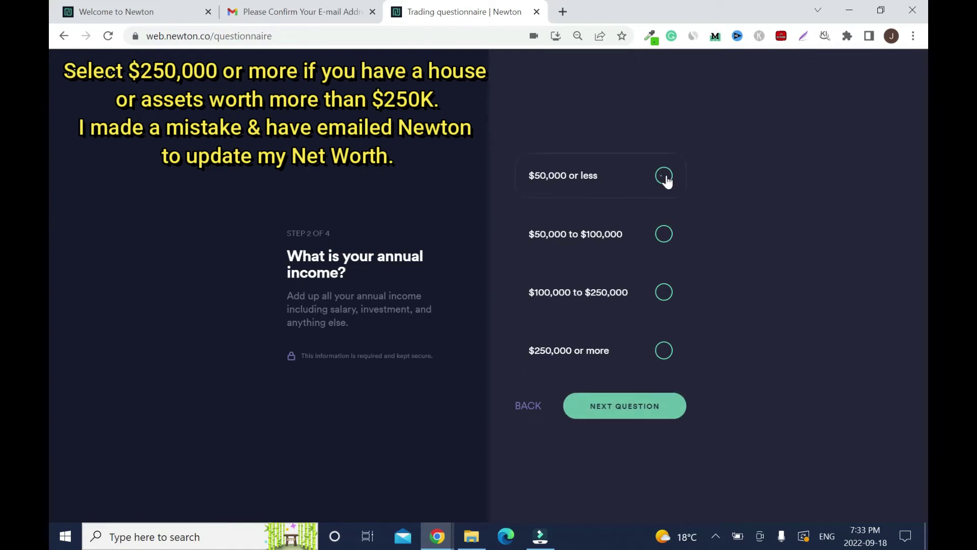
left_click(617, 410)
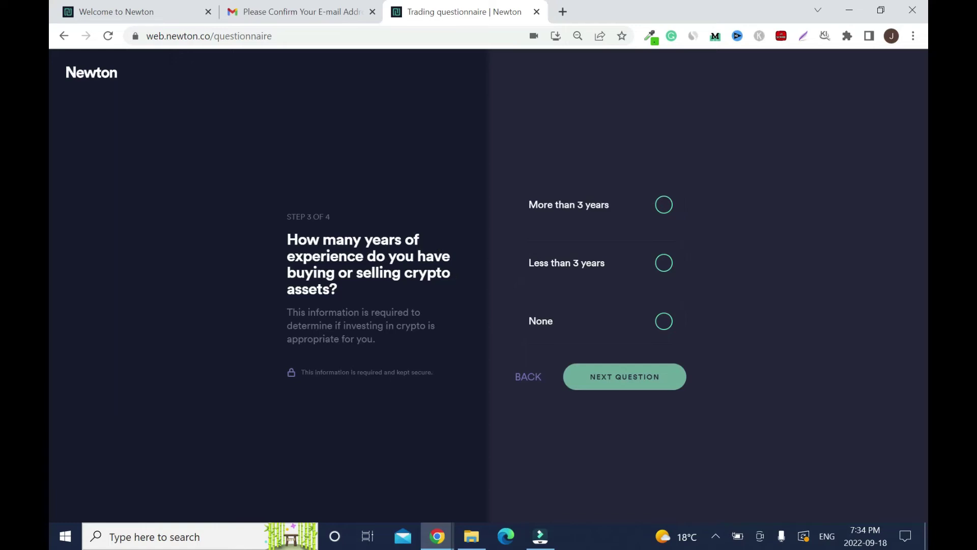
Step: Answer None for crypto experience and Half for acceptable loss, then submit
left_click(667, 322)
left_click(677, 376)
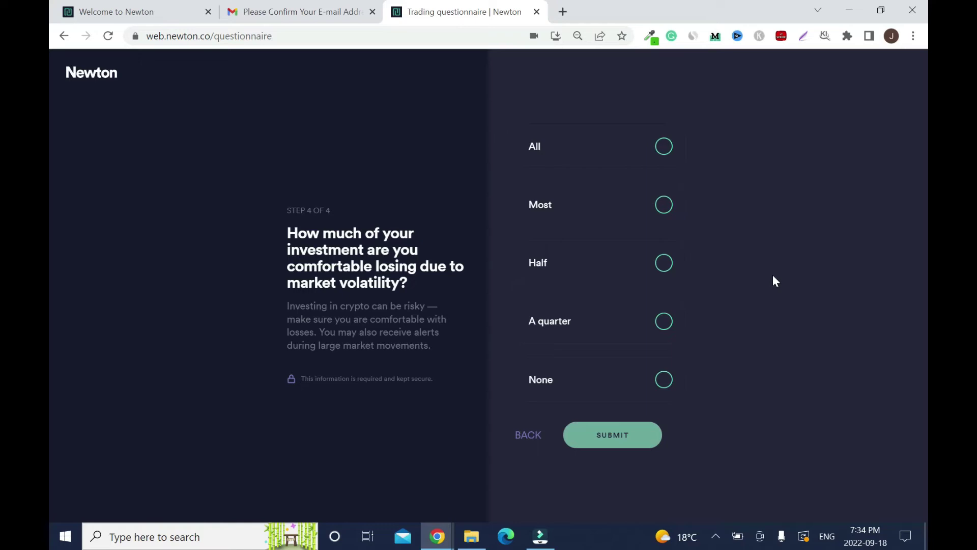
left_click(668, 267)
left_click(609, 445)
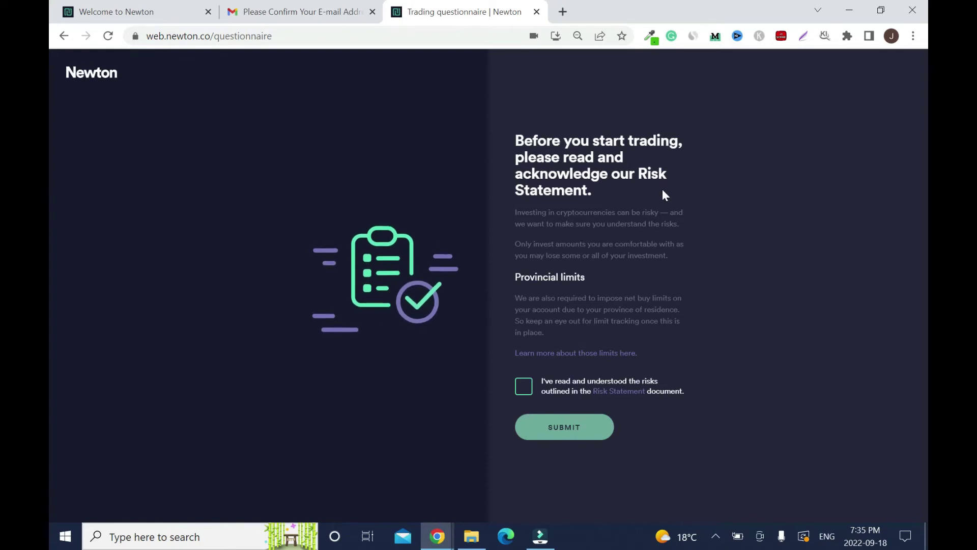
left_click(613, 359)
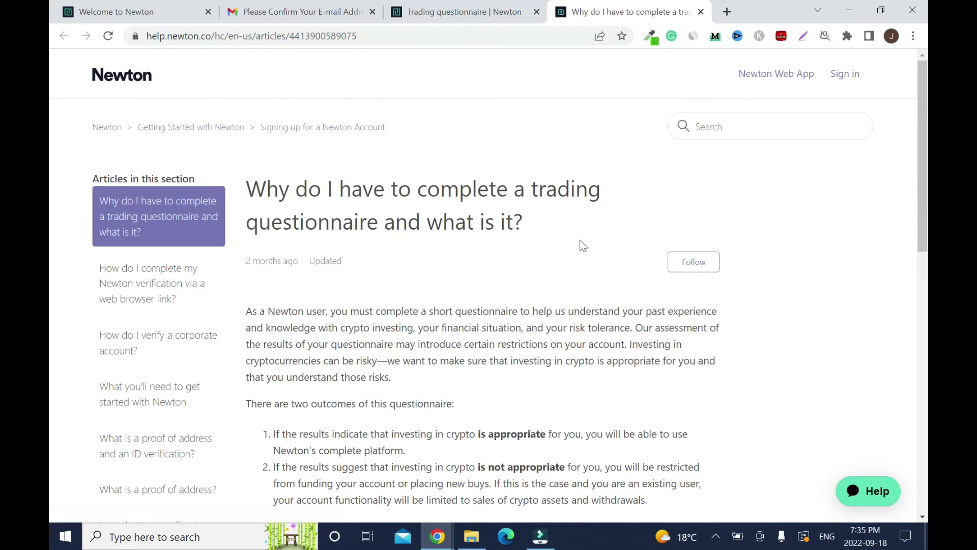
scroll(51, 244, "down", 4)
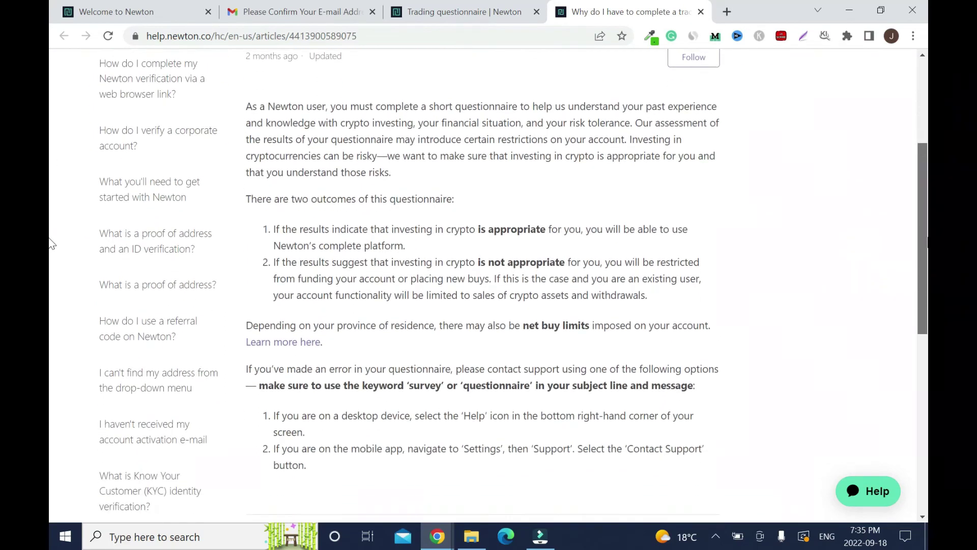
scroll(51, 243, "down", 6)
scroll(51, 204, "up", 9)
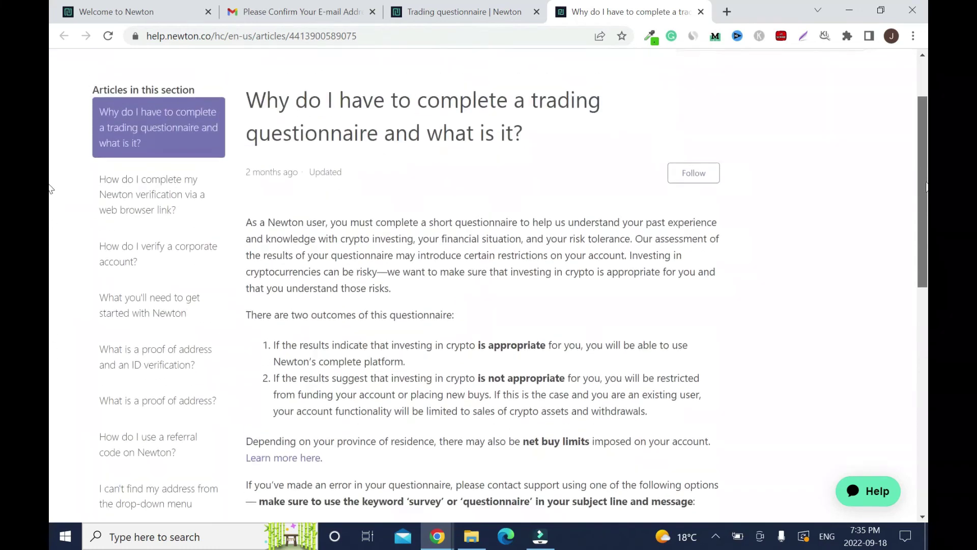
scroll(49, 189, "up", 1)
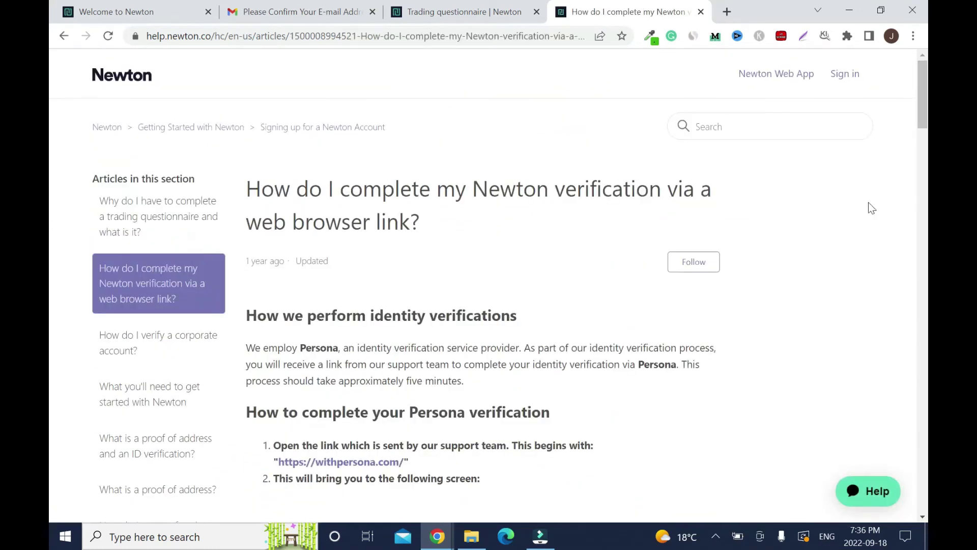
scroll(868, 203, "down", 15)
scroll(862, 152, "up", 15)
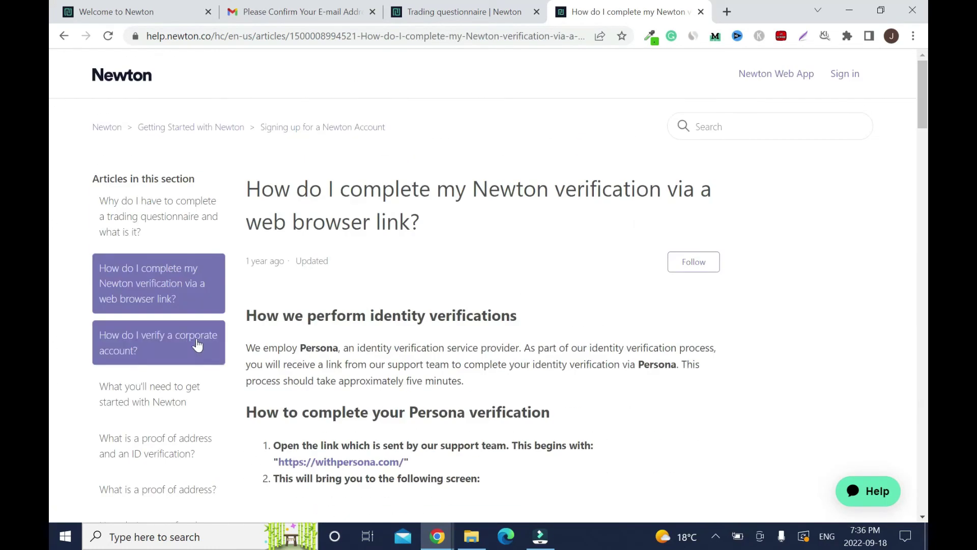
left_click(158, 342)
scroll(920, 254, "down", 10)
scroll(921, 228, "up", 5)
scroll(920, 197, "left", 5)
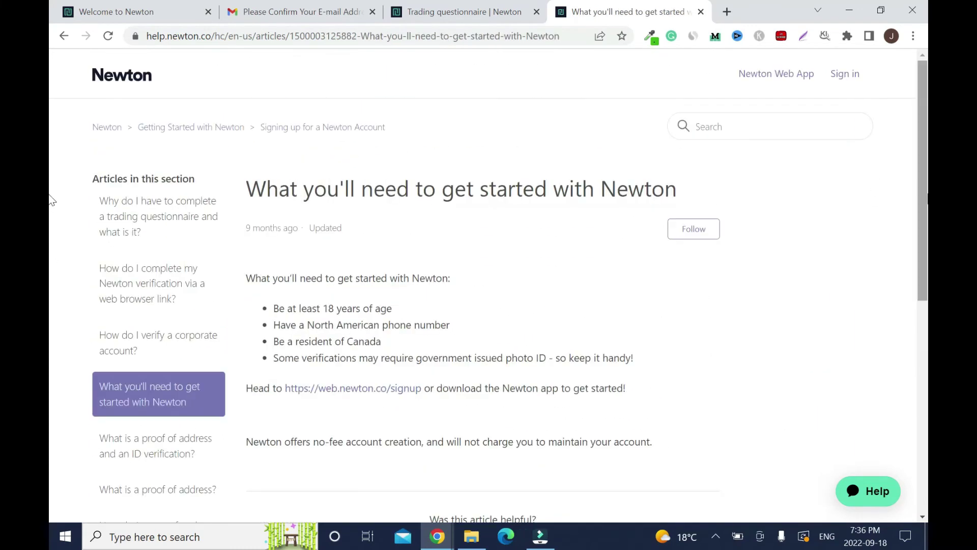
left_click(497, 4)
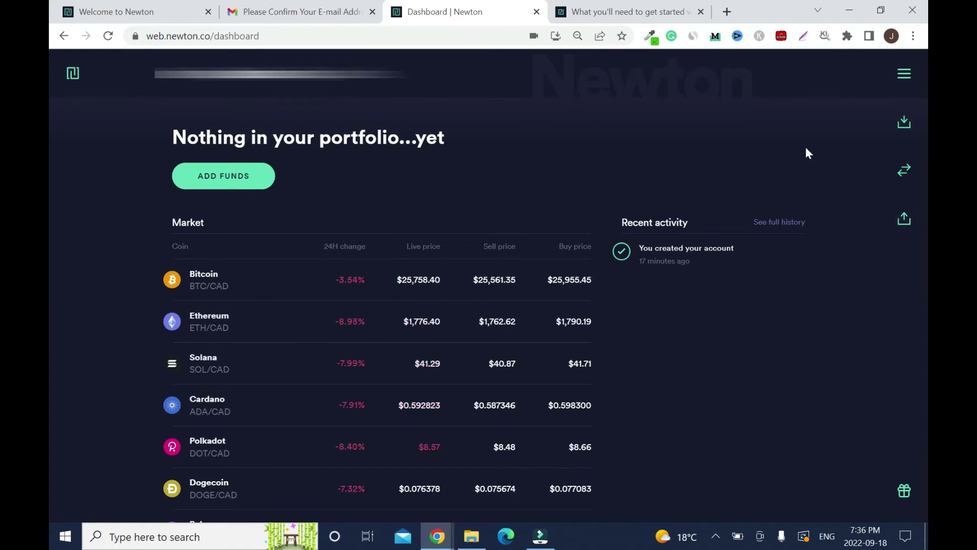
scroll(806, 152, "down", 15)
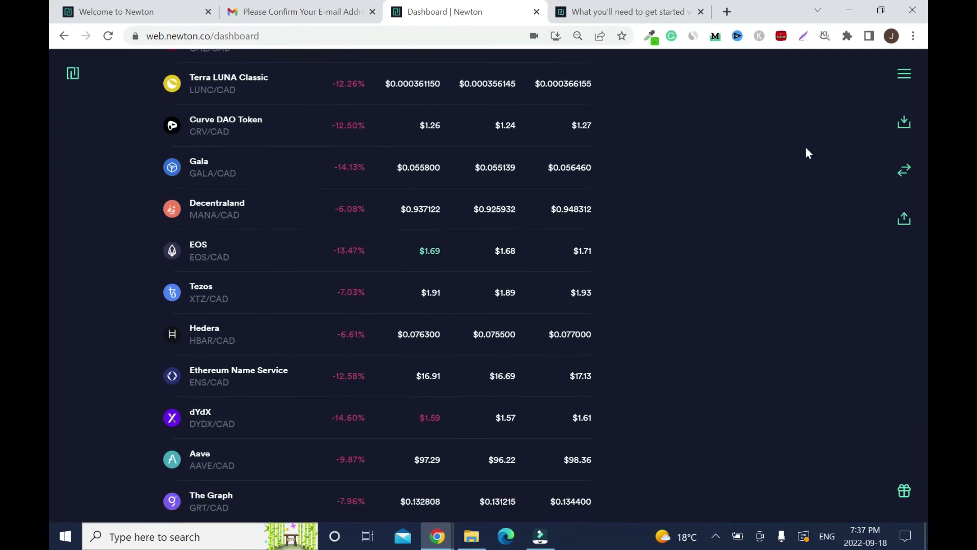
scroll(806, 152, "down", 20)
scroll(806, 152, "up", 15)
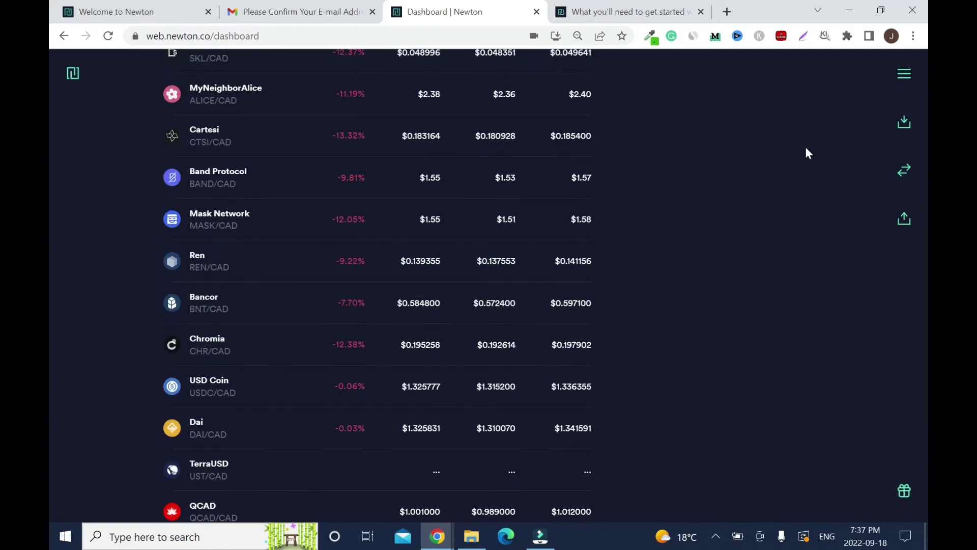
scroll(806, 152, "up", 5)
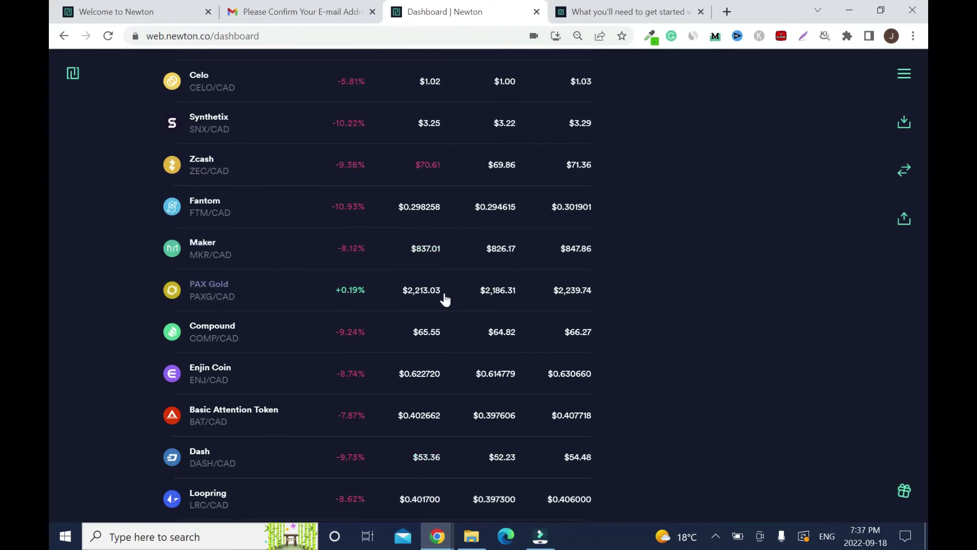
scroll(444, 300, "up", 12)
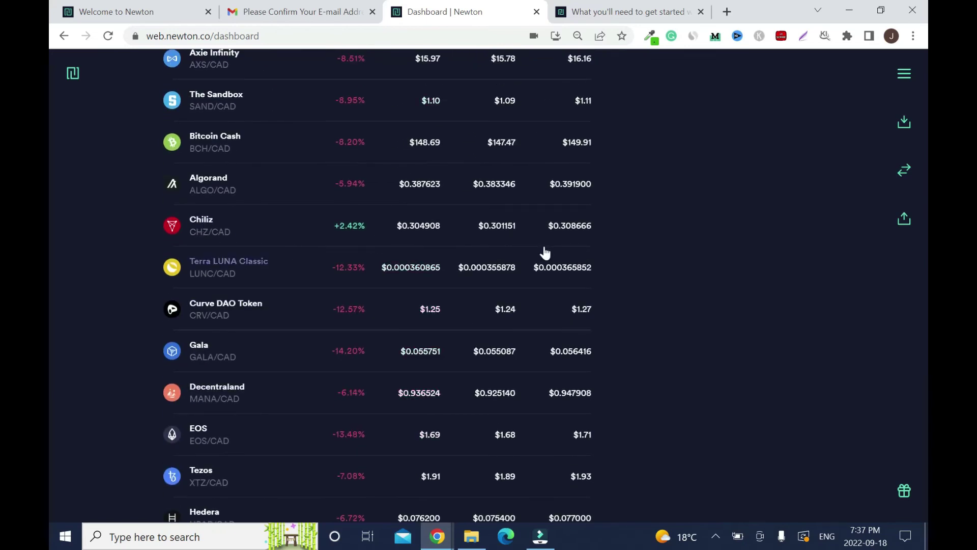
scroll(544, 253, "up", 1)
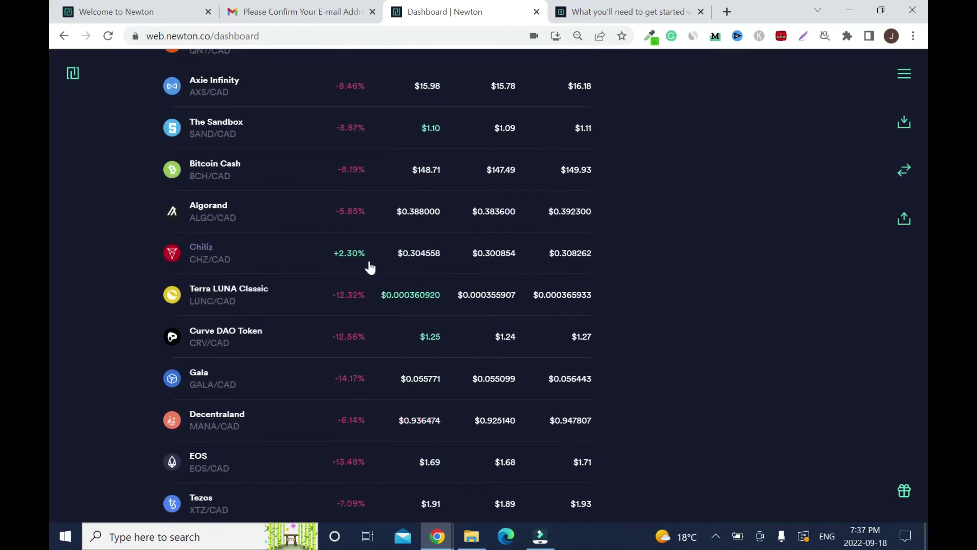
scroll(762, 248, "up", 15)
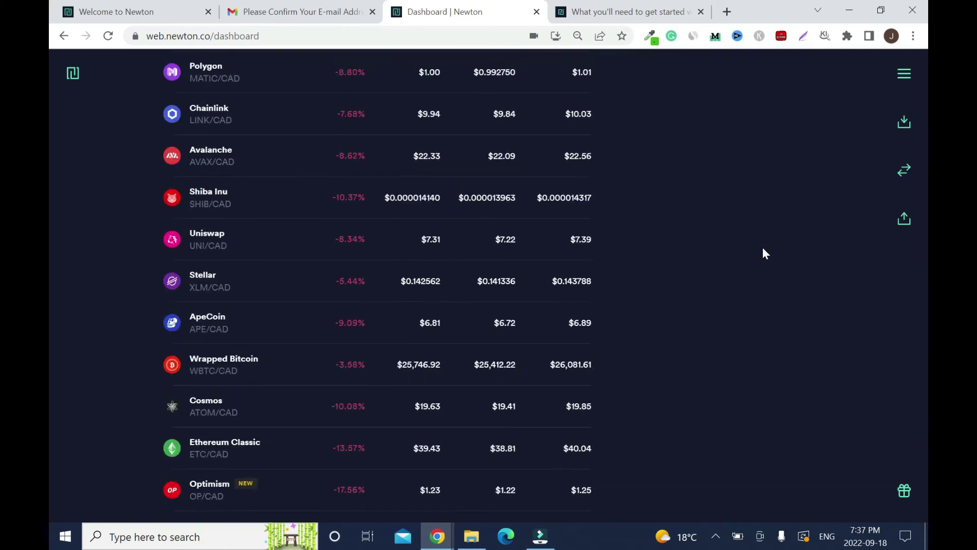
scroll(762, 253, "up", 4)
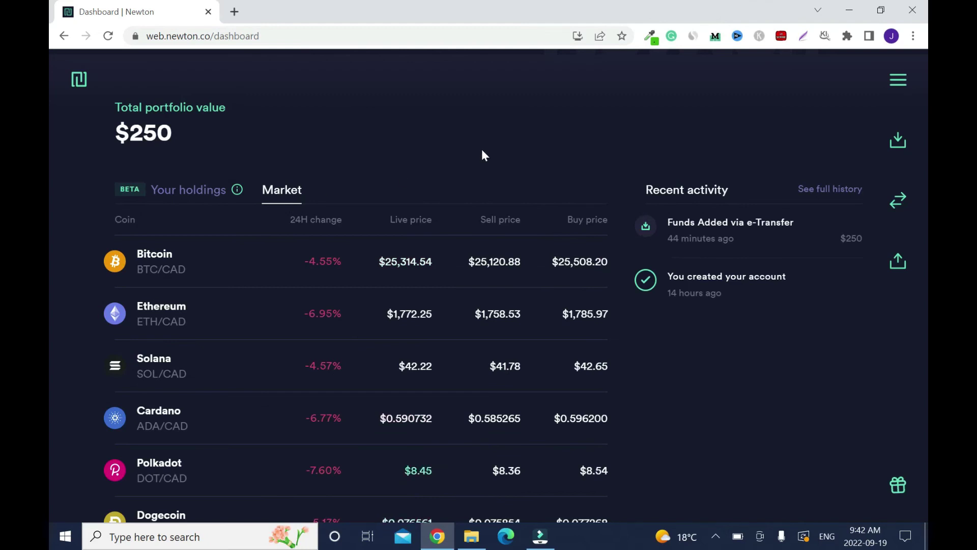
scroll(529, 138, "down", 1)
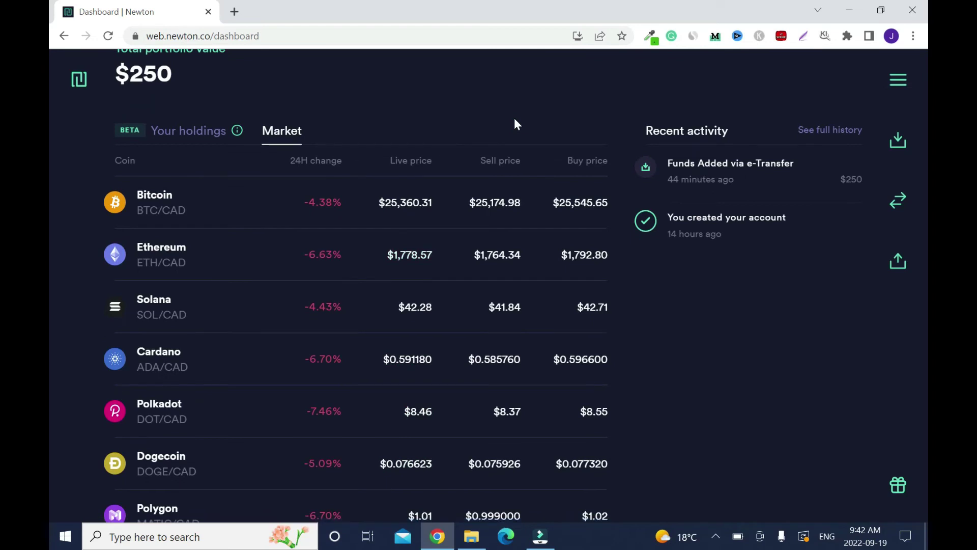
scroll(514, 119, "down", 2)
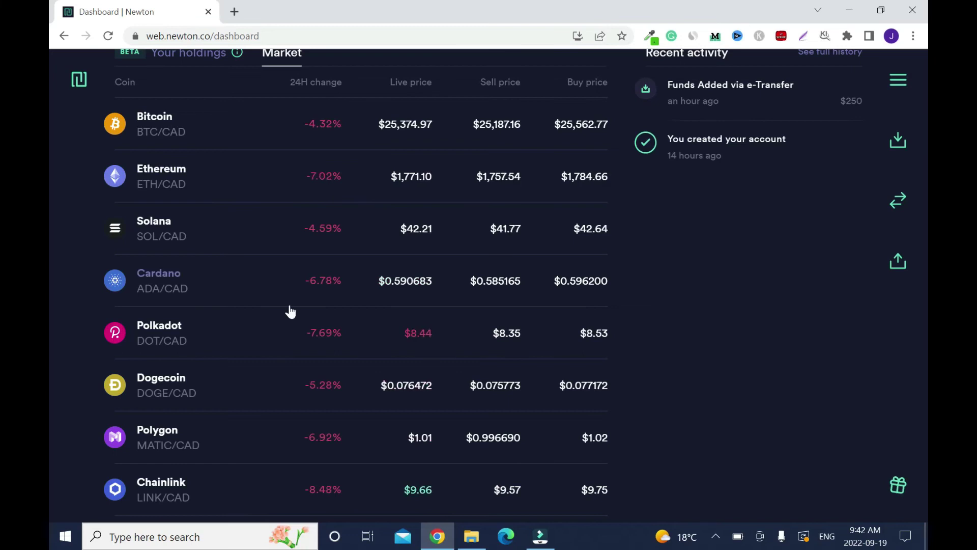
scroll(290, 310, "down", 2)
scroll(290, 310, "down", 2)
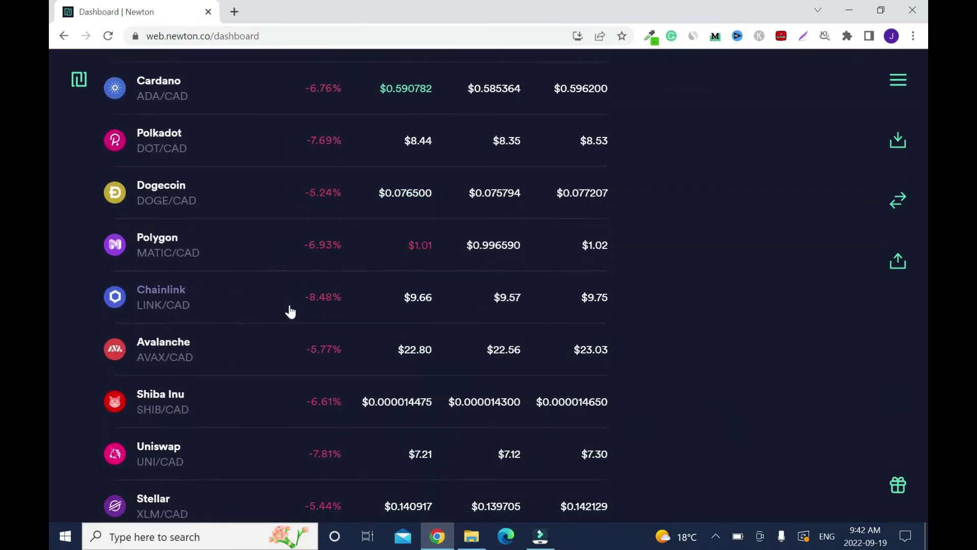
scroll(241, 162, "down", 4)
scroll(257, 181, "down", 3)
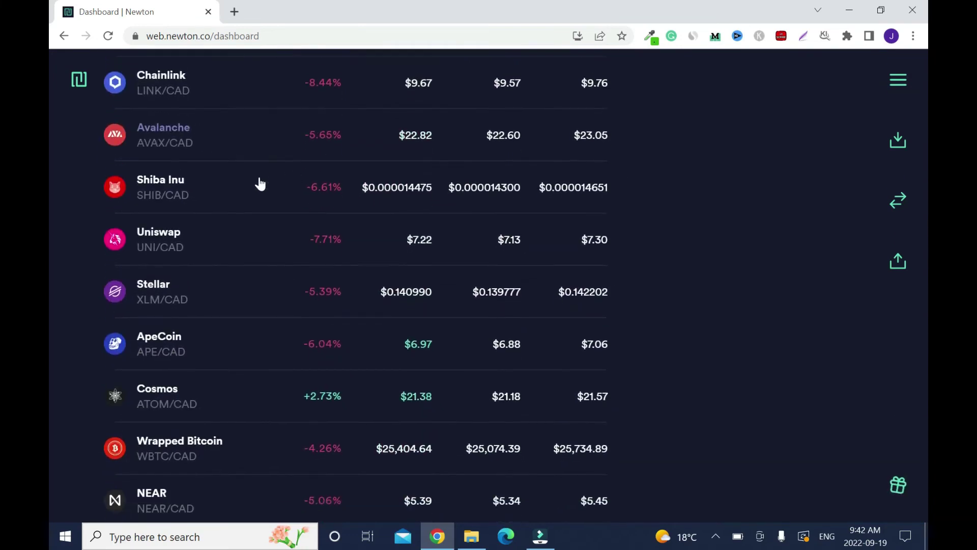
scroll(260, 183, "down", 2)
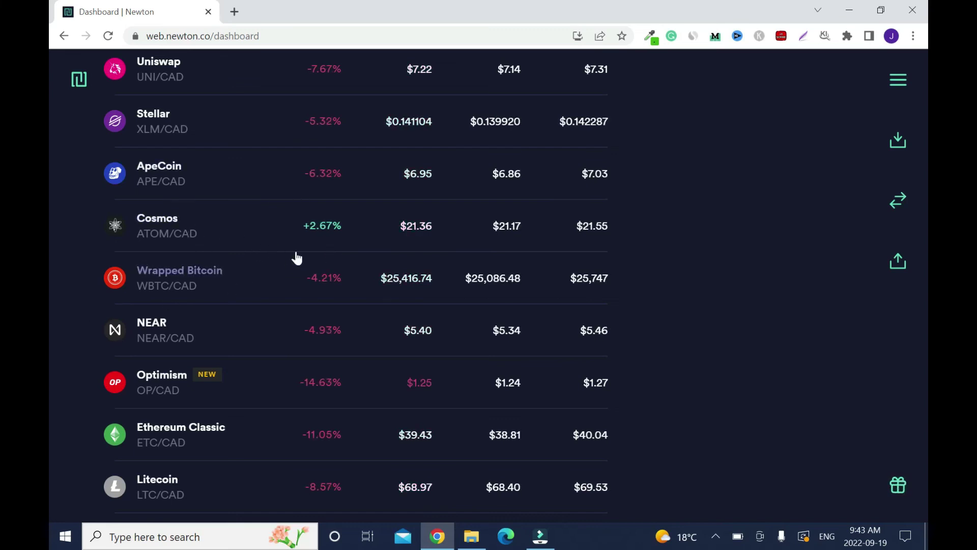
scroll(251, 150, "down", 2)
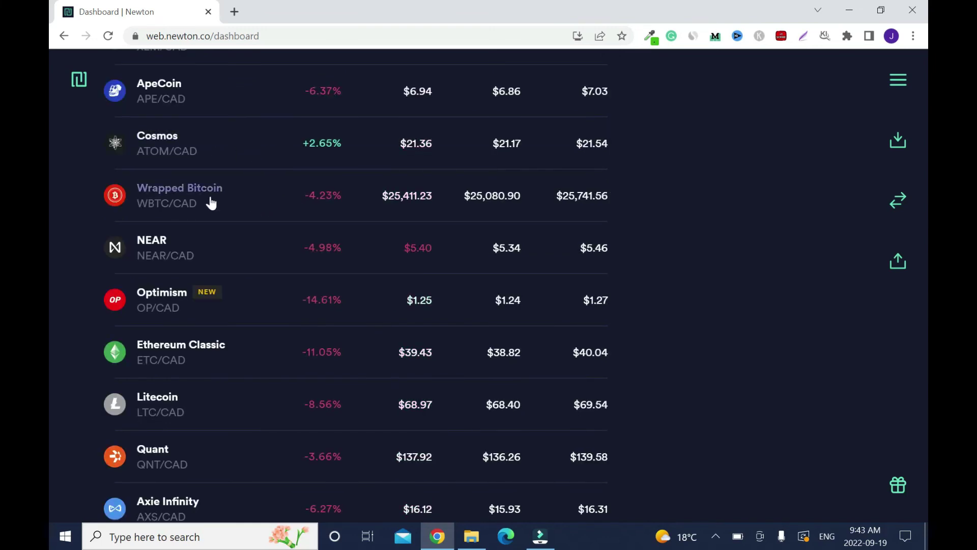
scroll(211, 202, "down", 3)
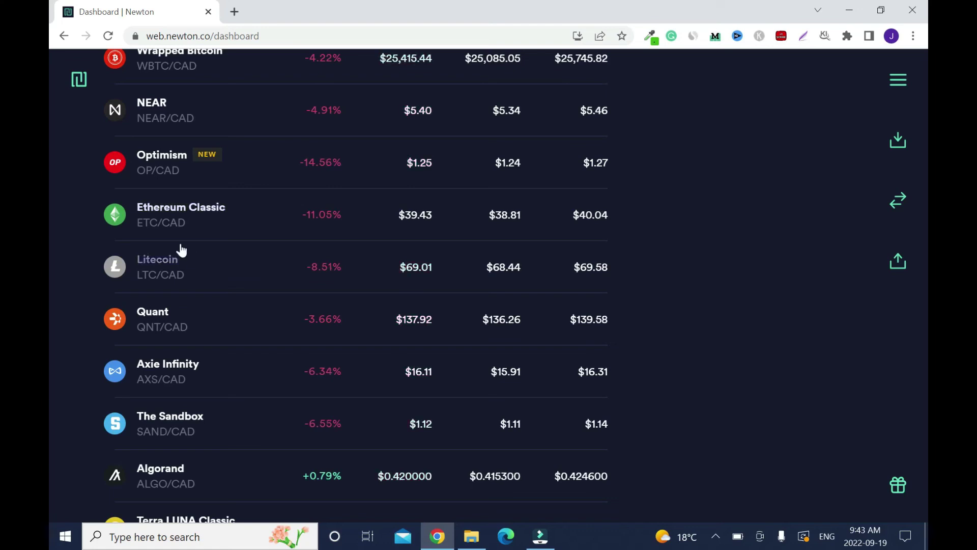
scroll(258, 250, "down", 1)
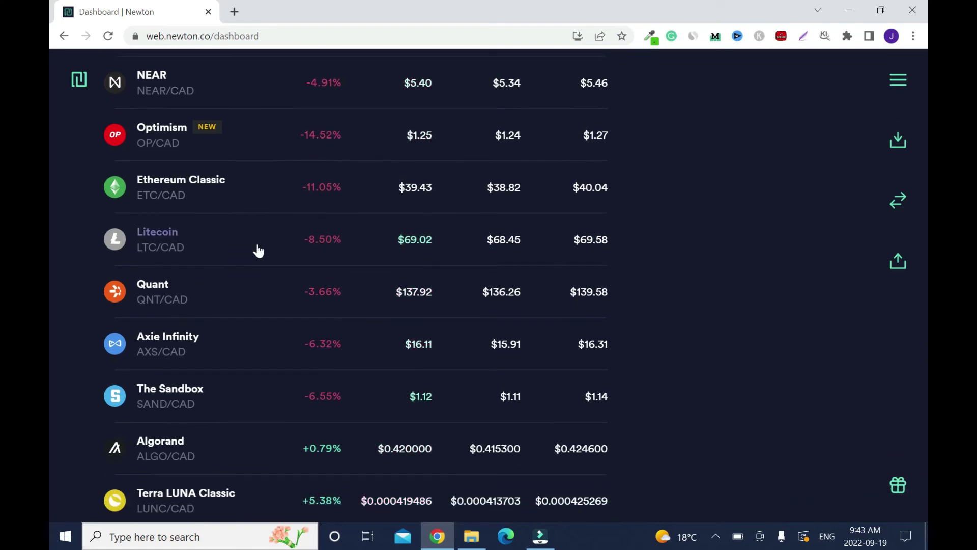
scroll(258, 250, "down", 5)
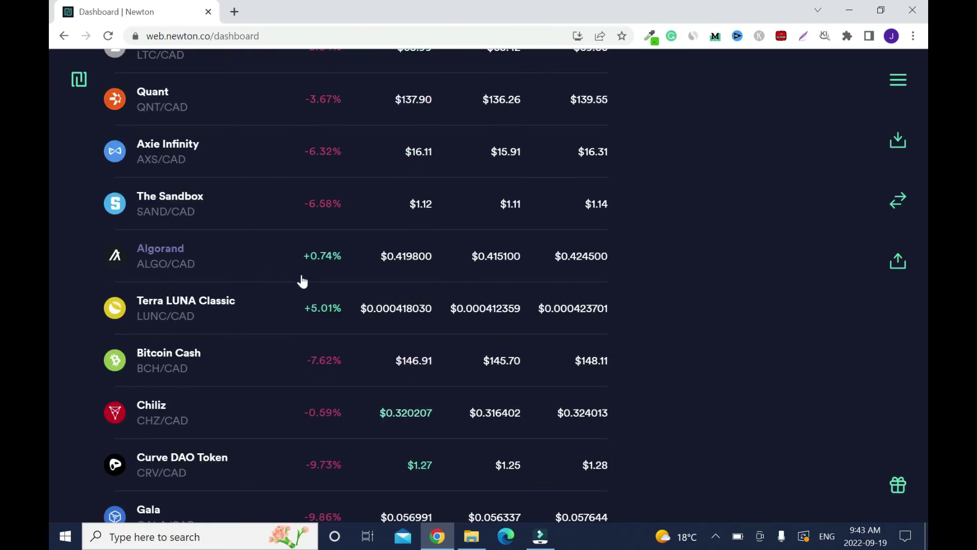
scroll(302, 281, "down", 3)
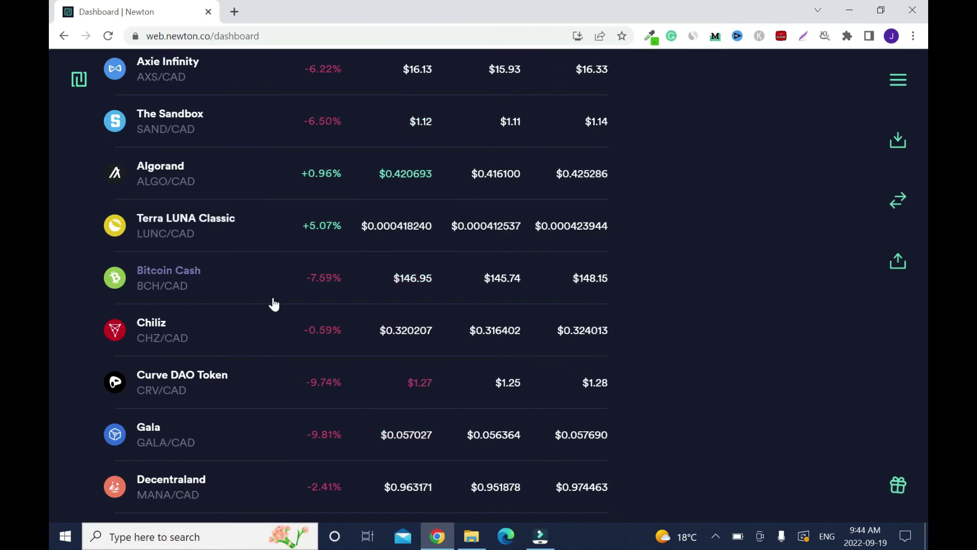
scroll(272, 299, "down", 3)
scroll(273, 303, "down", 2)
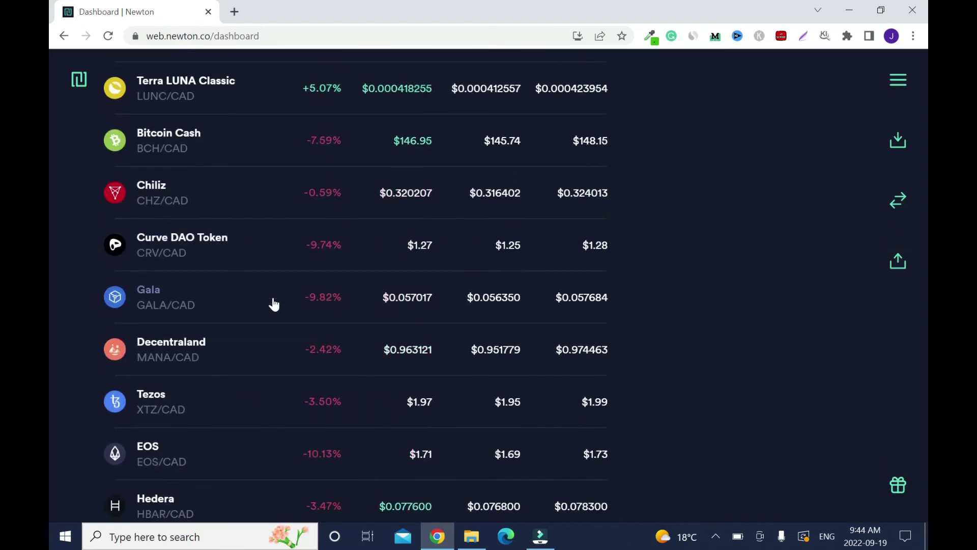
scroll(273, 304, "down", 2)
scroll(273, 304, "down", 2)
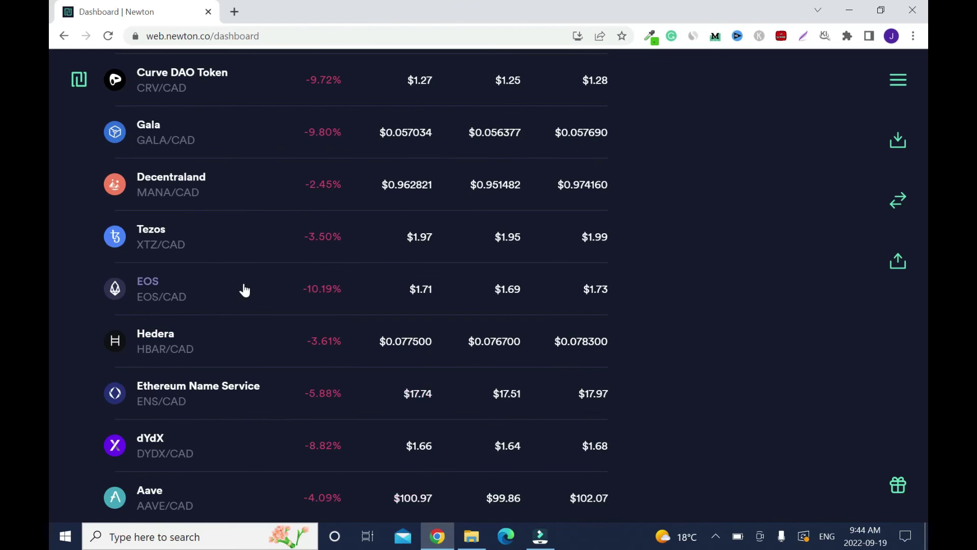
scroll(244, 289, "down", 4)
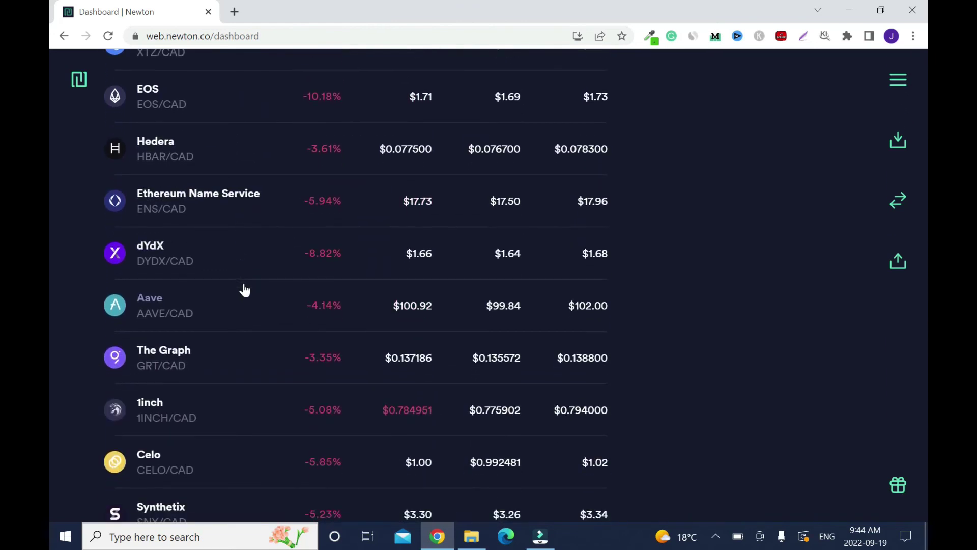
scroll(245, 289, "down", 6)
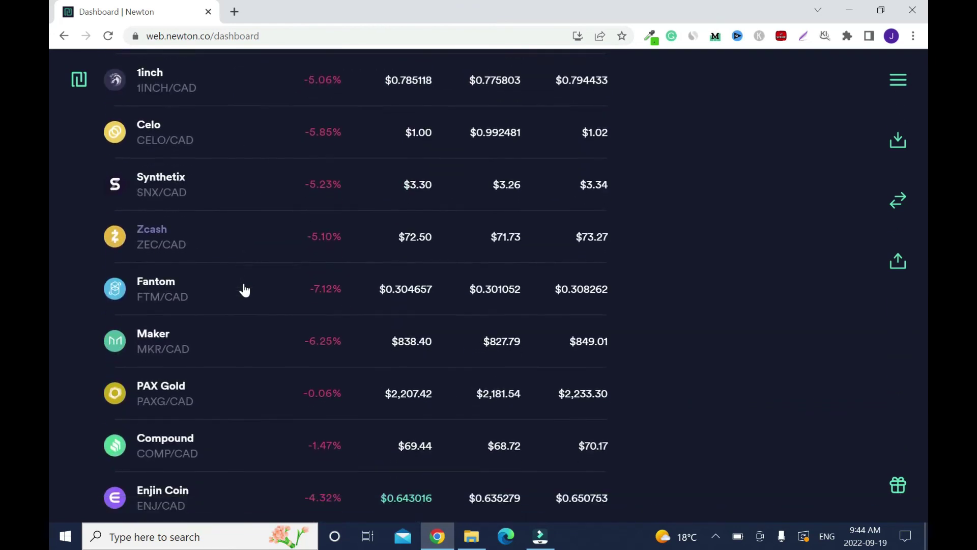
scroll(245, 289, "down", 7)
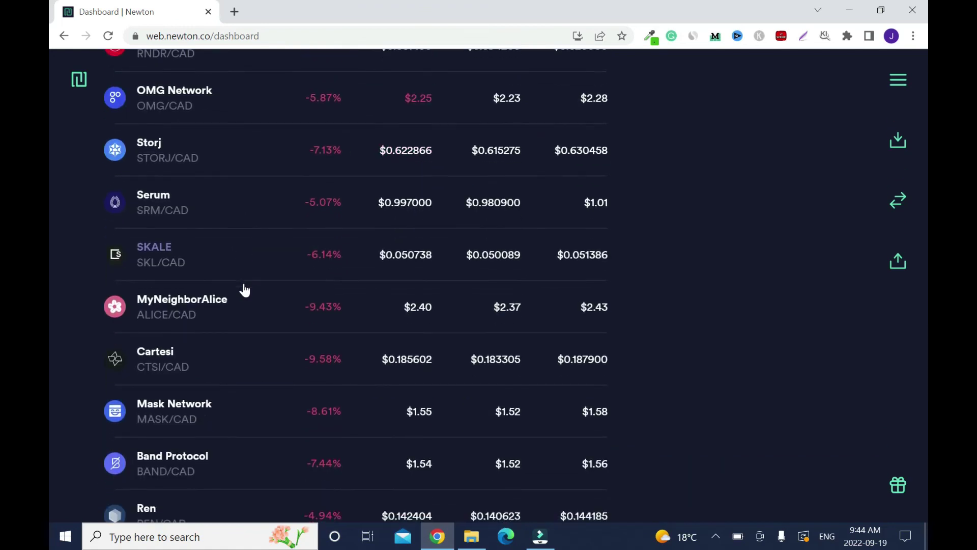
scroll(244, 289, "down", 6)
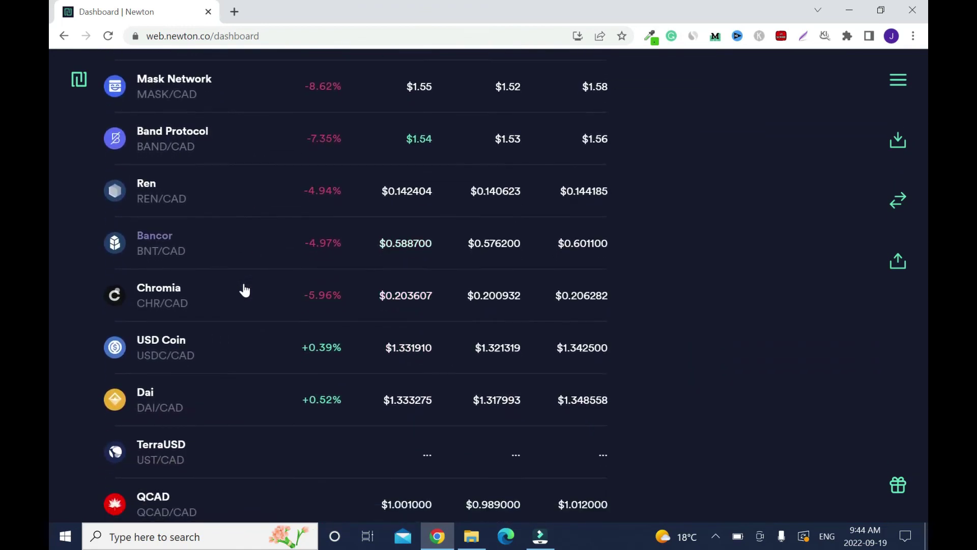
scroll(244, 289, "down", 1)
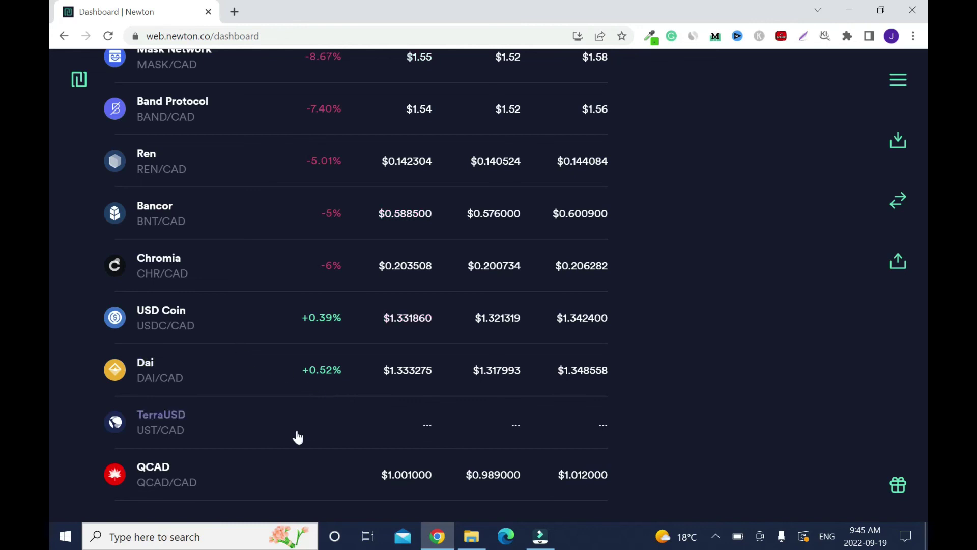
scroll(297, 437, "up", 15)
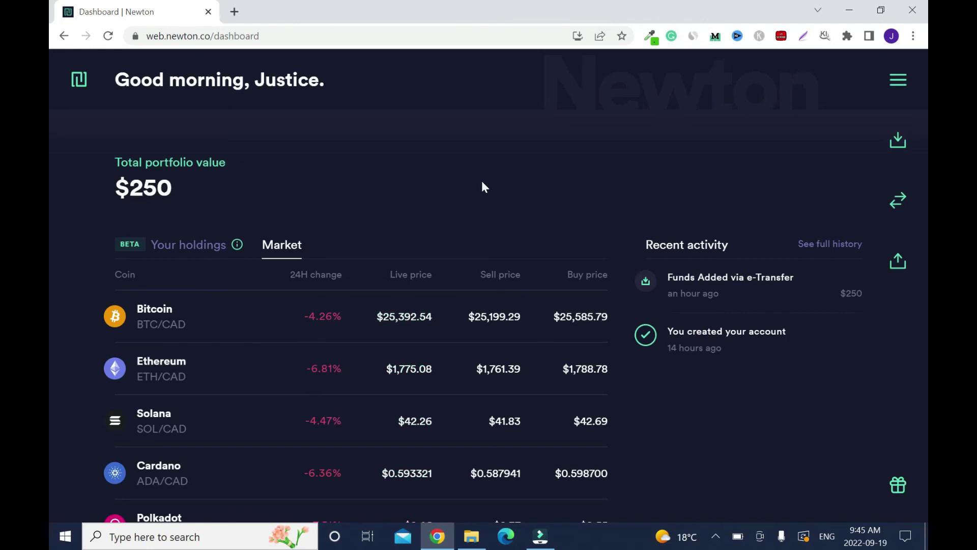
scroll(325, 170, "down", 2)
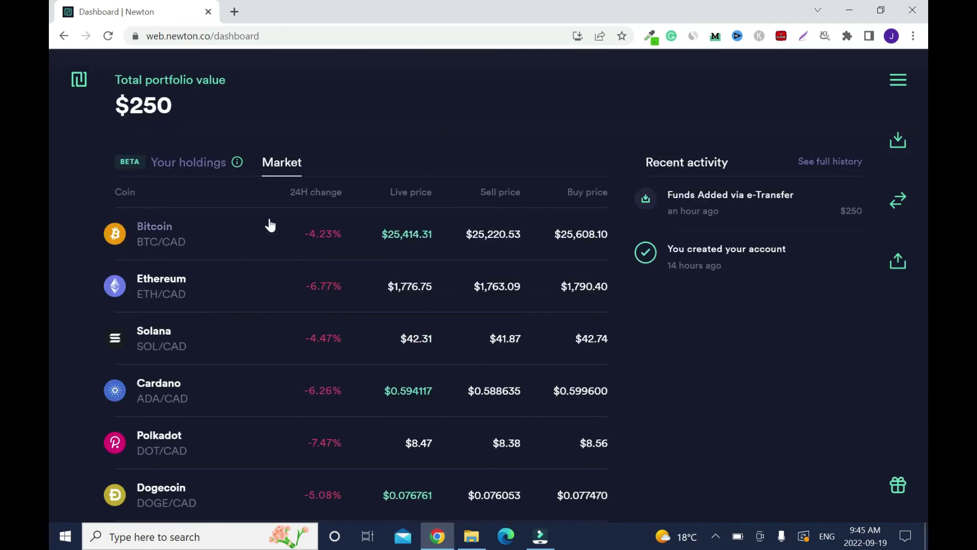